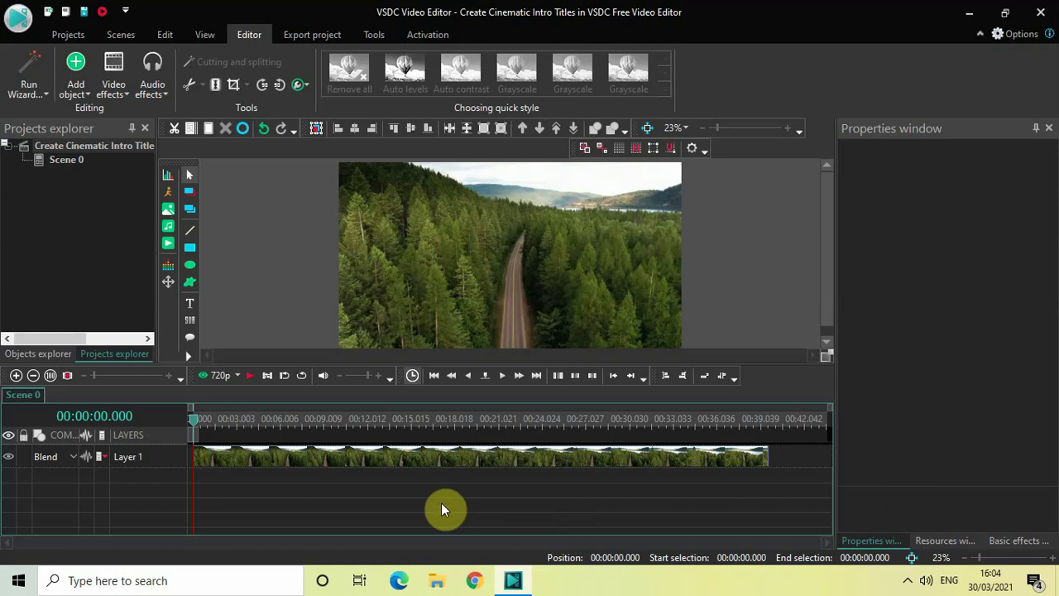
# Preview the forest road video and return the playhead to the start
pyautogui.press('space')
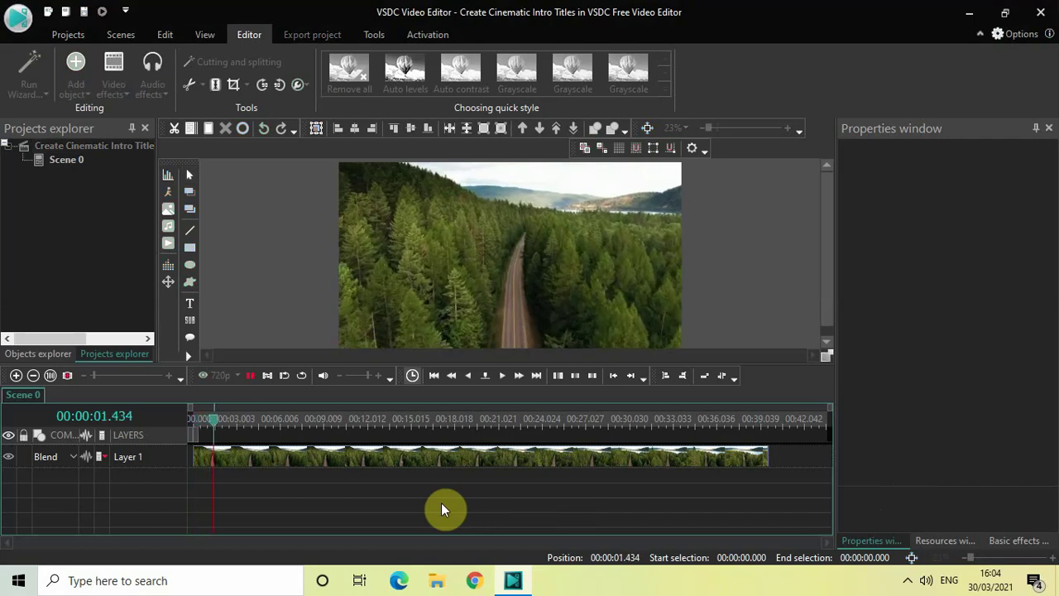
pyautogui.press('space')
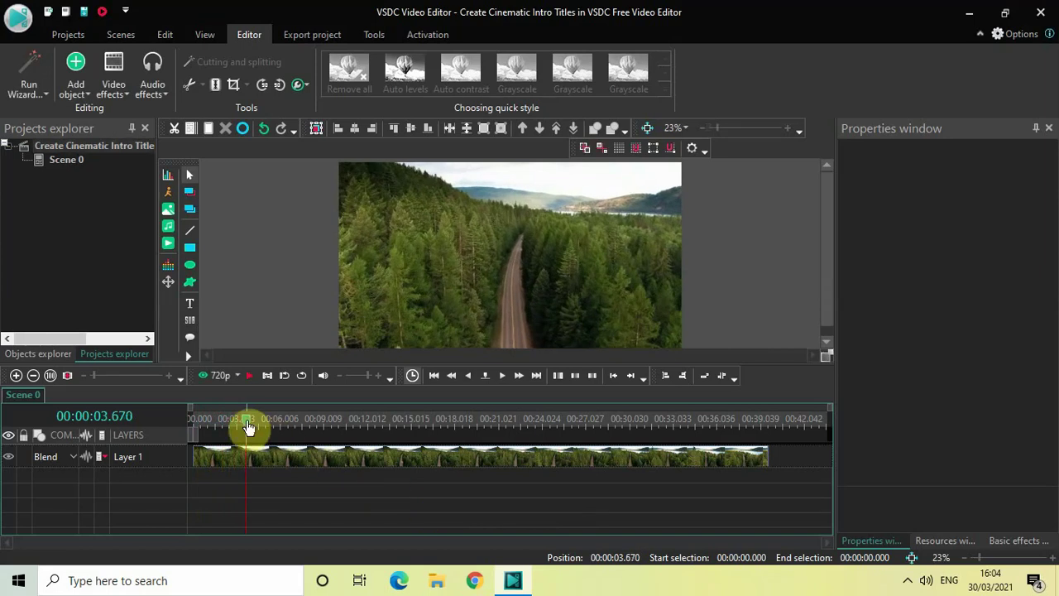
pyautogui.moveTo(249, 426); pyautogui.dragTo(154, 422)
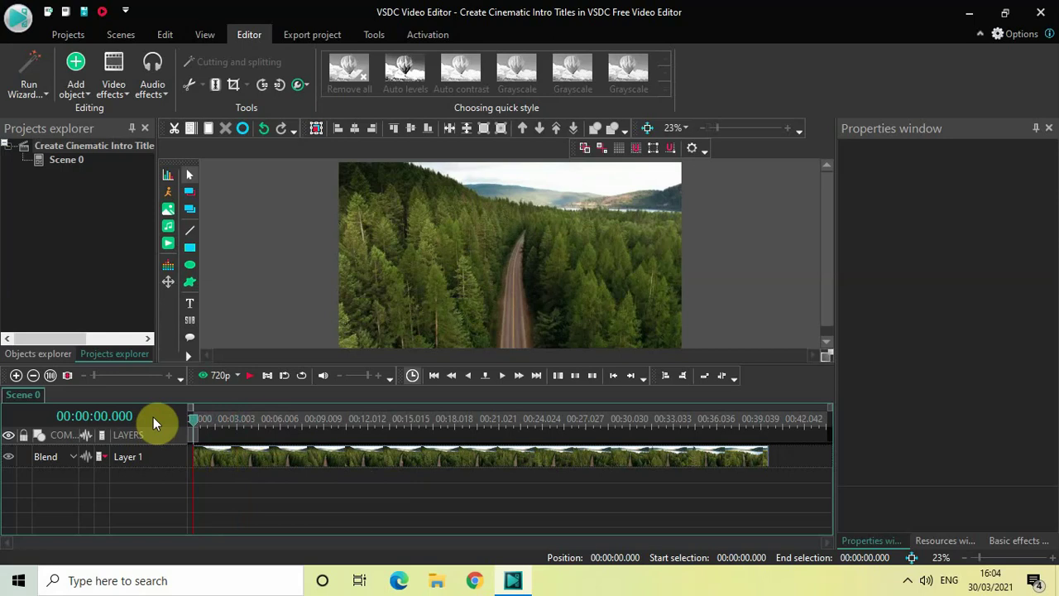
# Add a Text object on Layer 4 and draw its box across the middle of the video
pyautogui.click(69, 79)
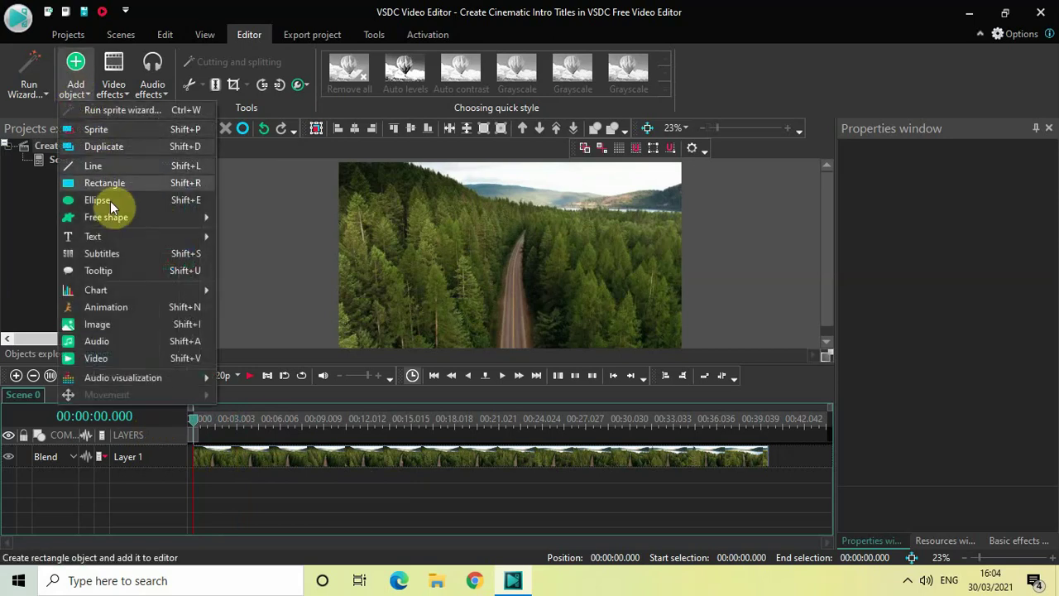
pyautogui.moveTo(126, 242)
pyautogui.click(263, 239)
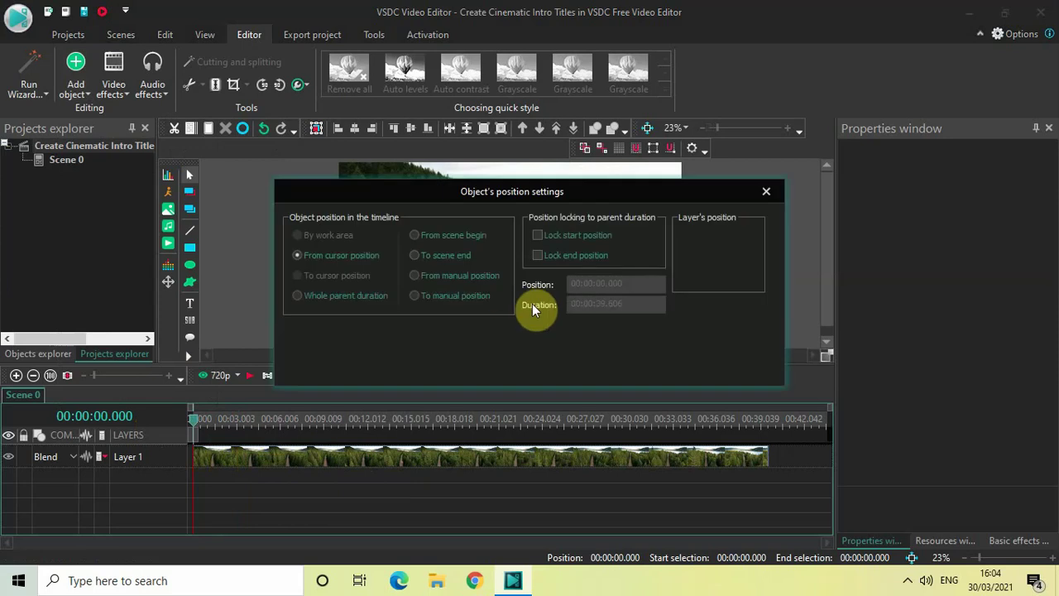
pyautogui.click(667, 362)
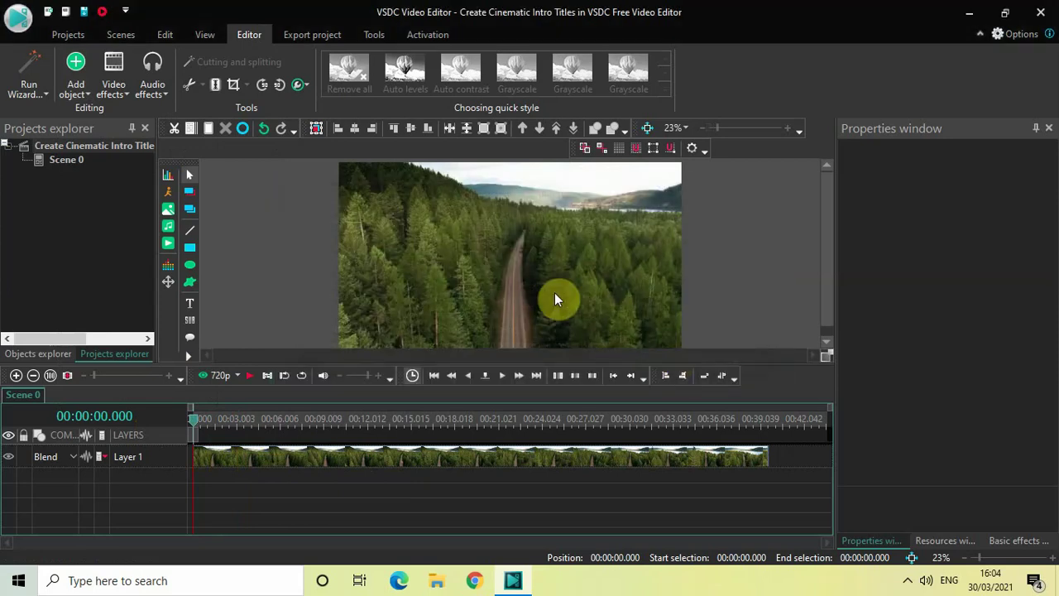
pyautogui.click(350, 215)
pyautogui.moveTo(601, 288); pyautogui.dragTo(671, 301)
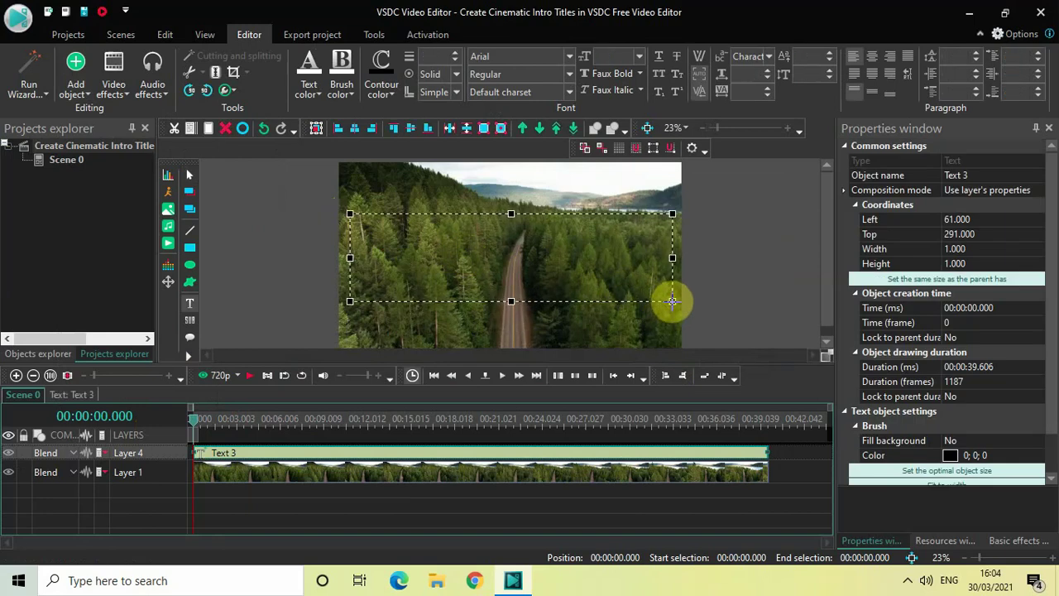
pyautogui.click(554, 258)
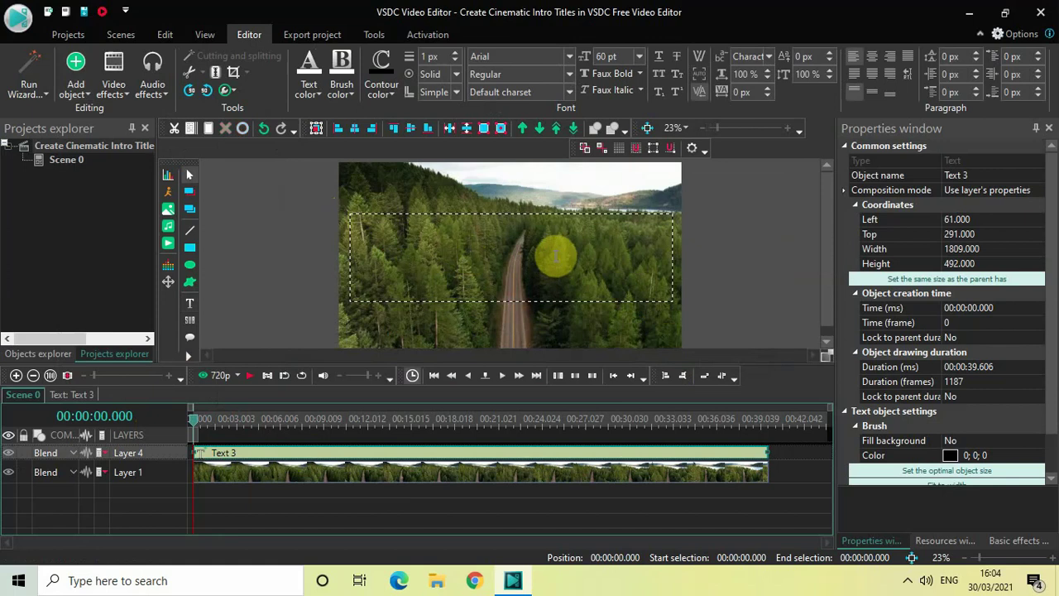
# Type 'CINEMATIC TITLES' in capital letters in the text box
pyautogui.write('cin')
pyautogui.press('BackSpace')
pyautogui.press('BackSpace')
pyautogui.press('BackSpace')
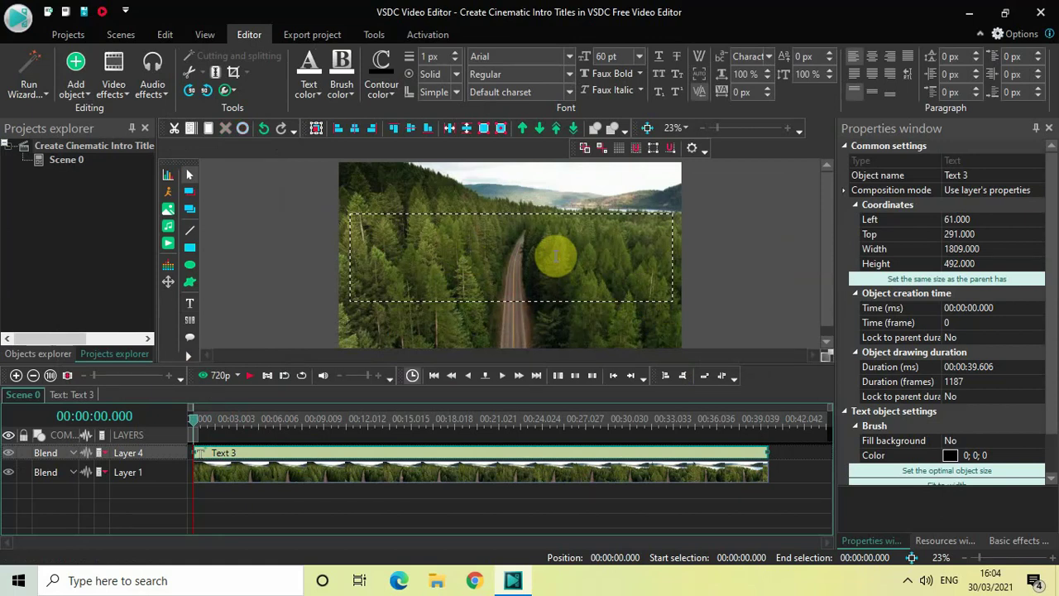
pyautogui.press('capslock')
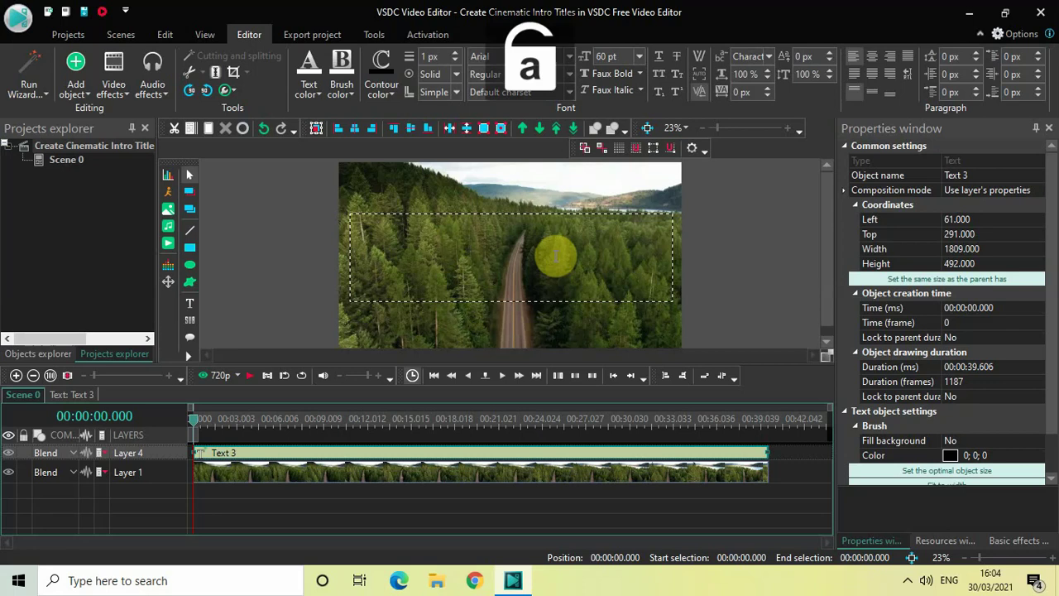
pyautogui.write('CINEMATIC')
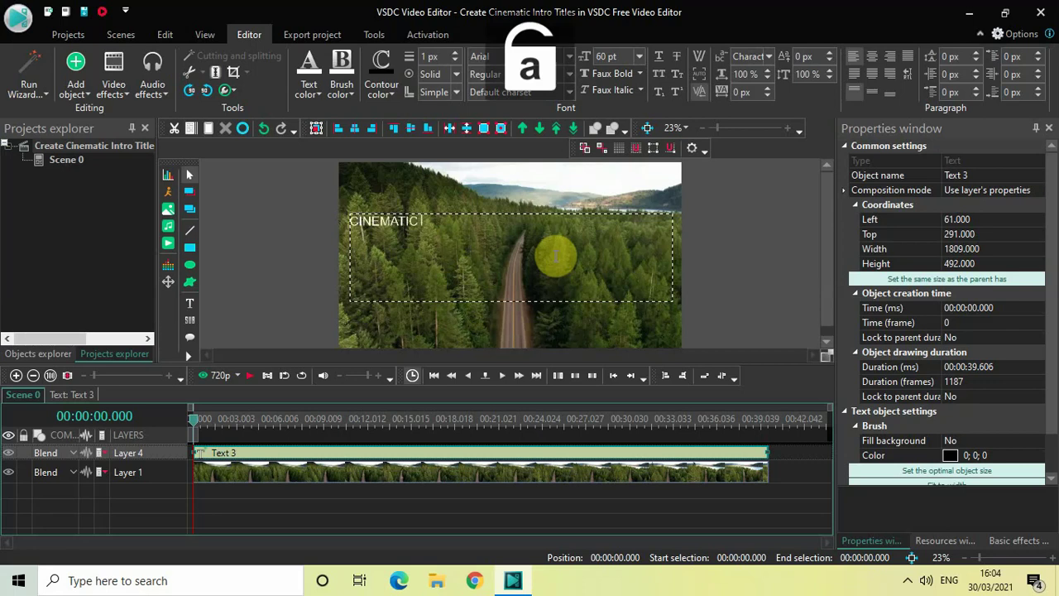
pyautogui.write(' TITLES')
# Centre the title vertically and horizontally within its box
pyautogui.hotkey('ctrl', 'a')
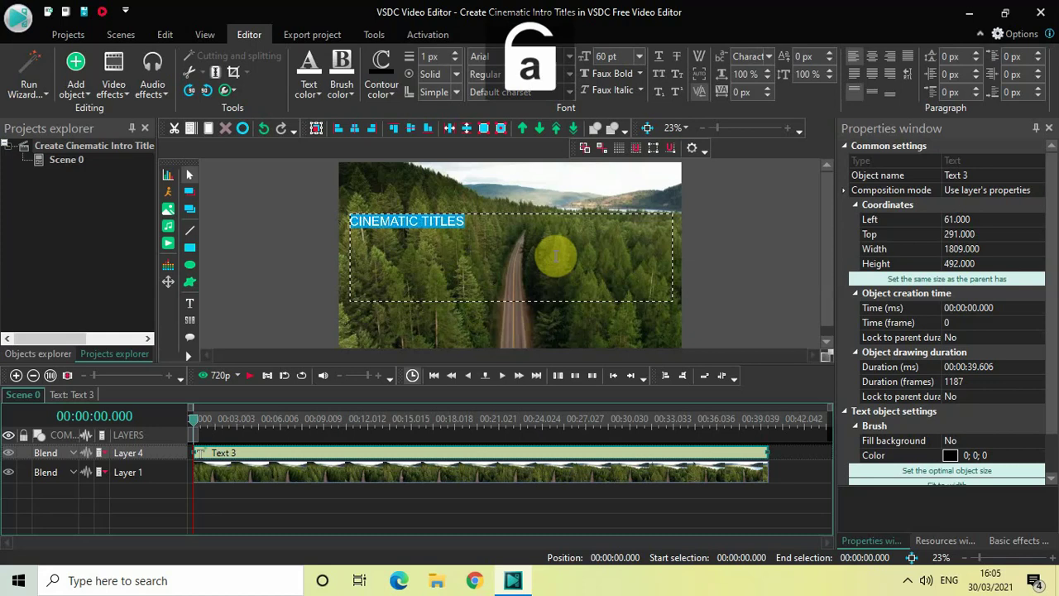
pyautogui.click(872, 97)
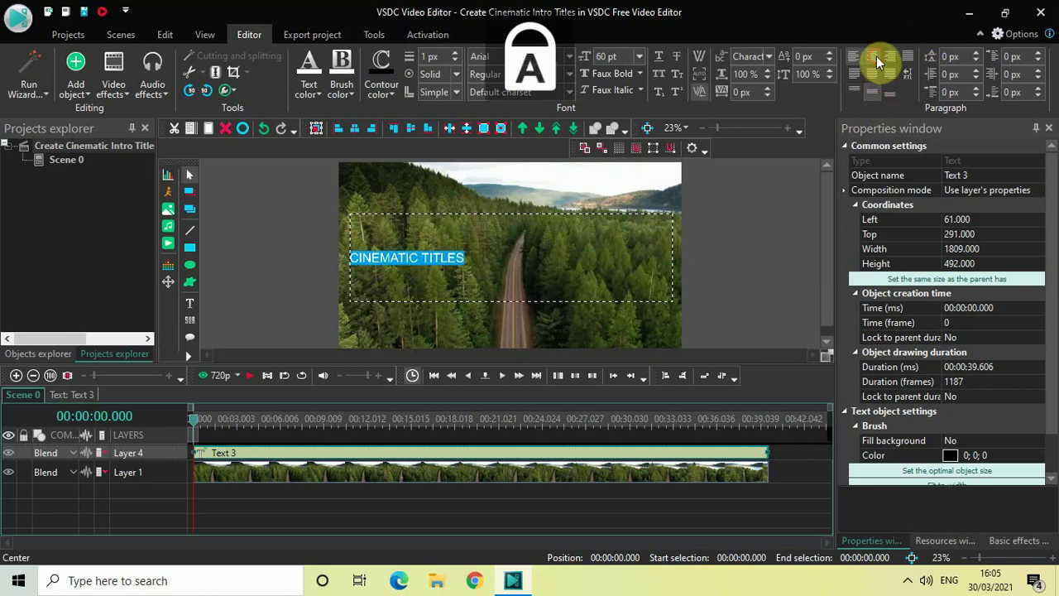
pyautogui.click(877, 56)
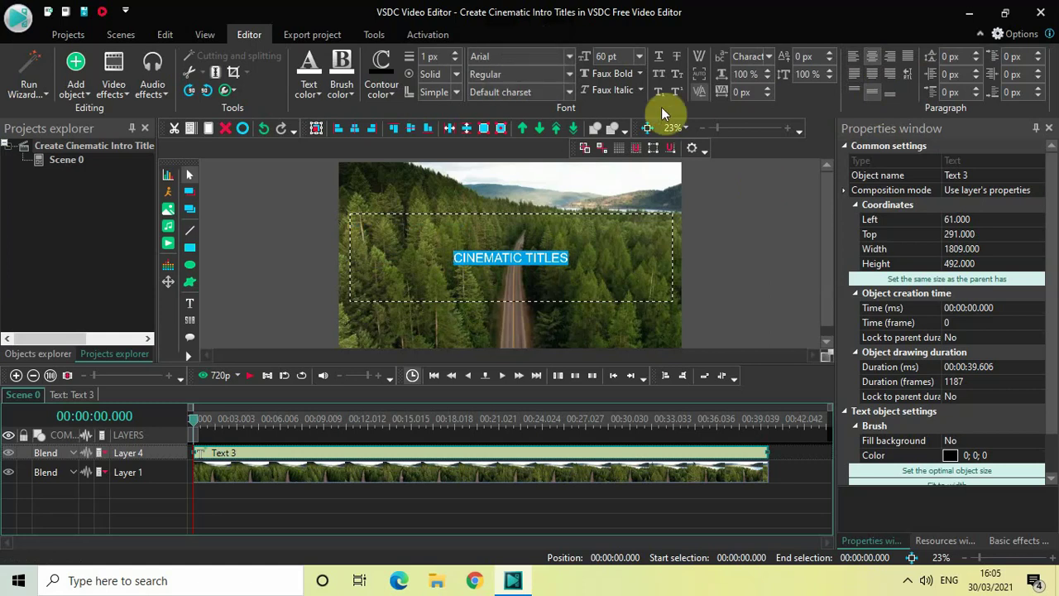
# Change the title's font to Montserrat Black
pyautogui.doubleClick(538, 57)
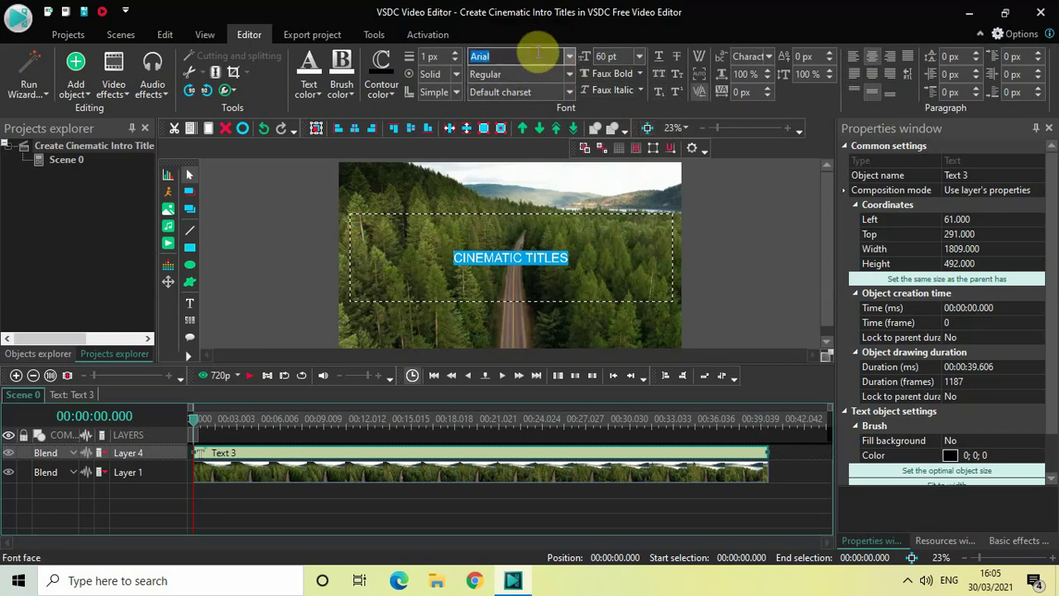
pyautogui.write('Mont')
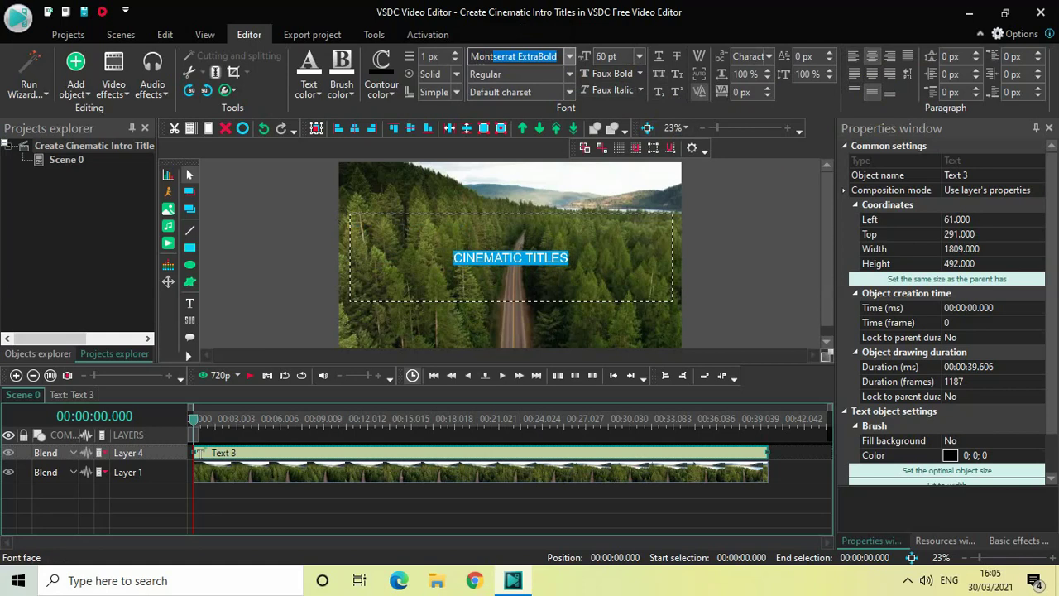
pyautogui.write('serrat Black')
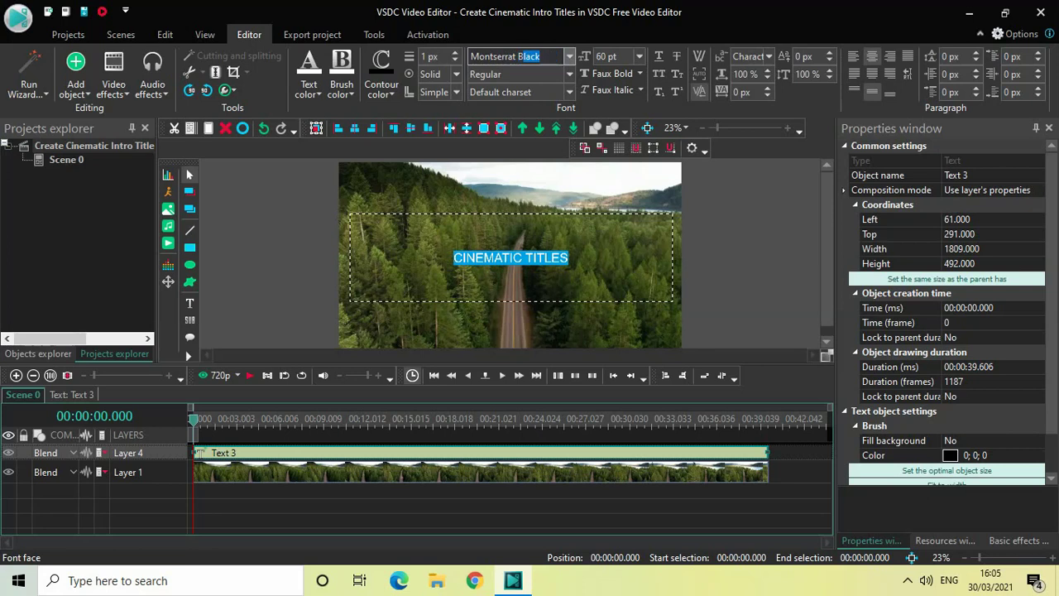
pyautogui.press('Return')
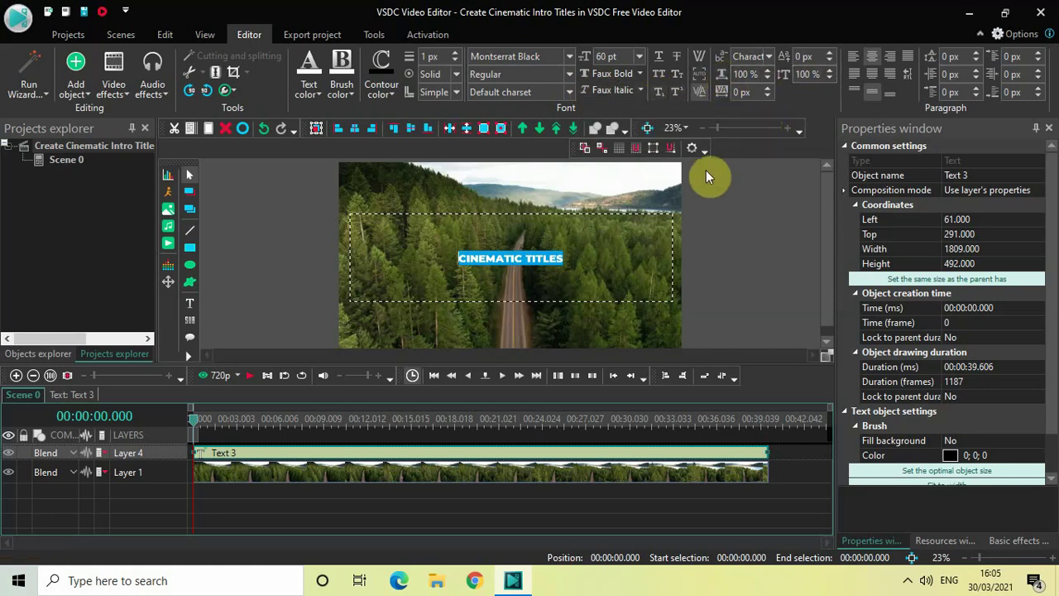
# Set the title size to 168 pt and finish editing the text
pyautogui.click(640, 56)
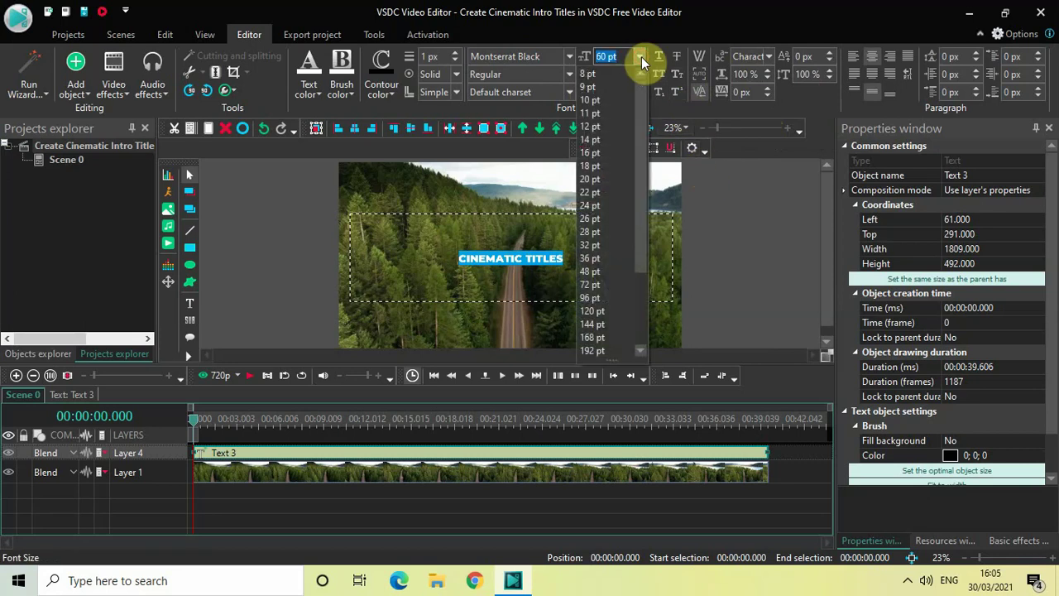
pyautogui.click(596, 285)
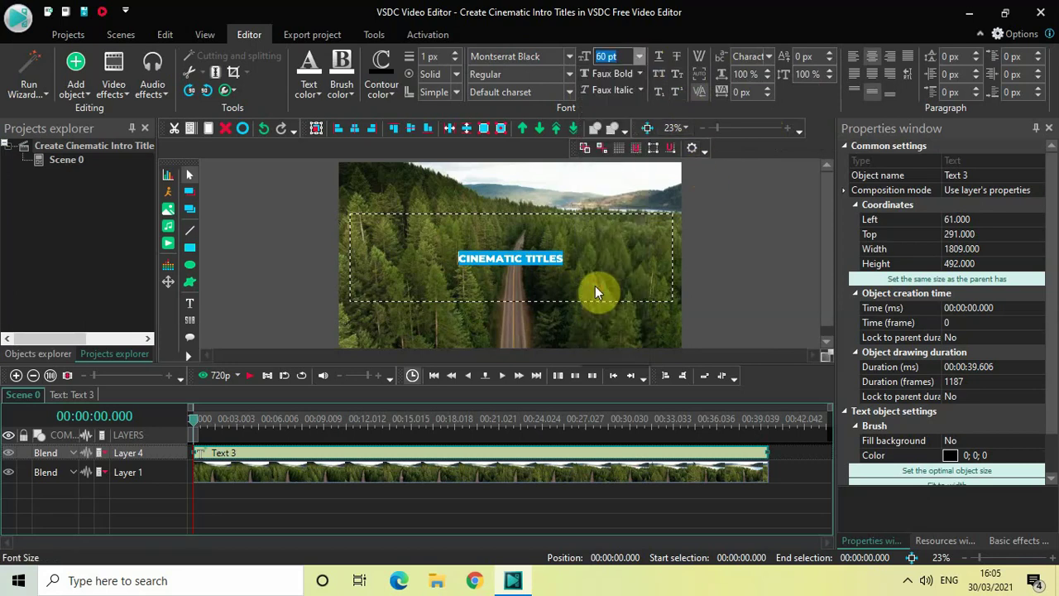
pyautogui.click(641, 57)
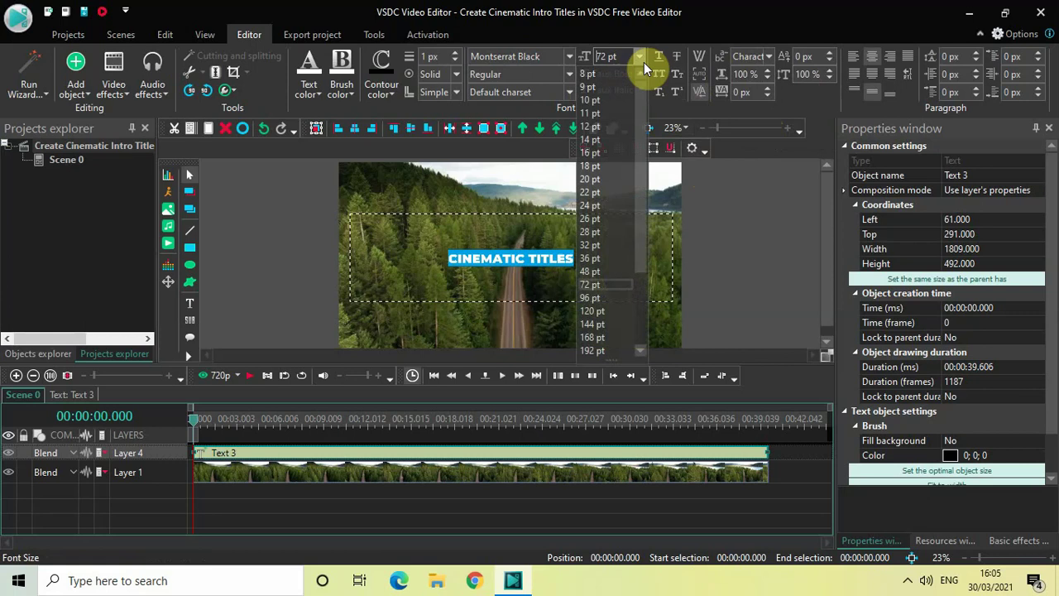
pyautogui.click(594, 336)
pyautogui.click(734, 238)
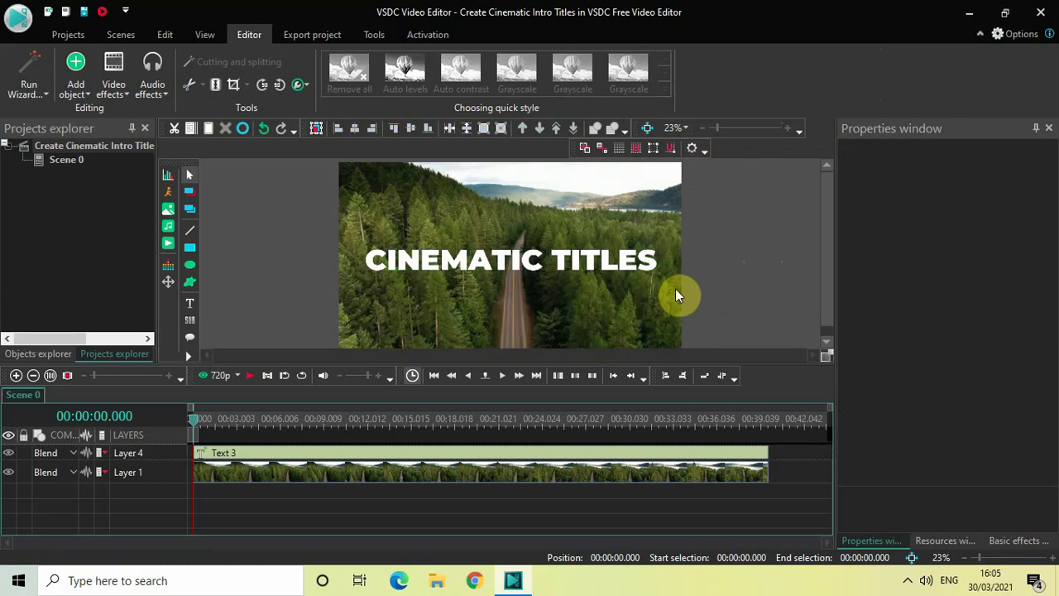
# Select the whole CINEMATIC TITLES line and apply Faux Italic
pyautogui.click(656, 261)
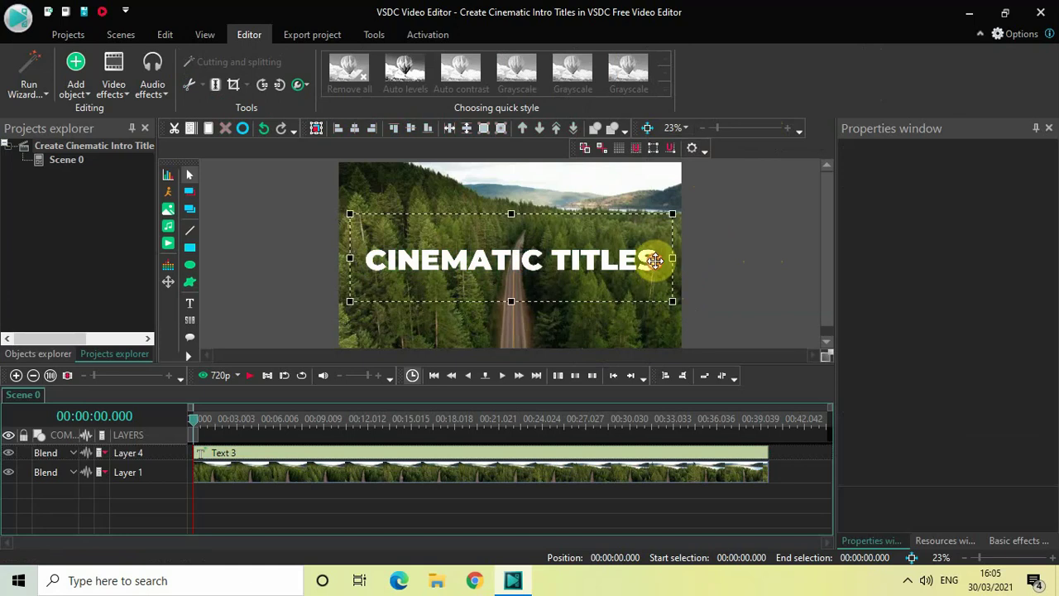
pyautogui.doubleClick(656, 261)
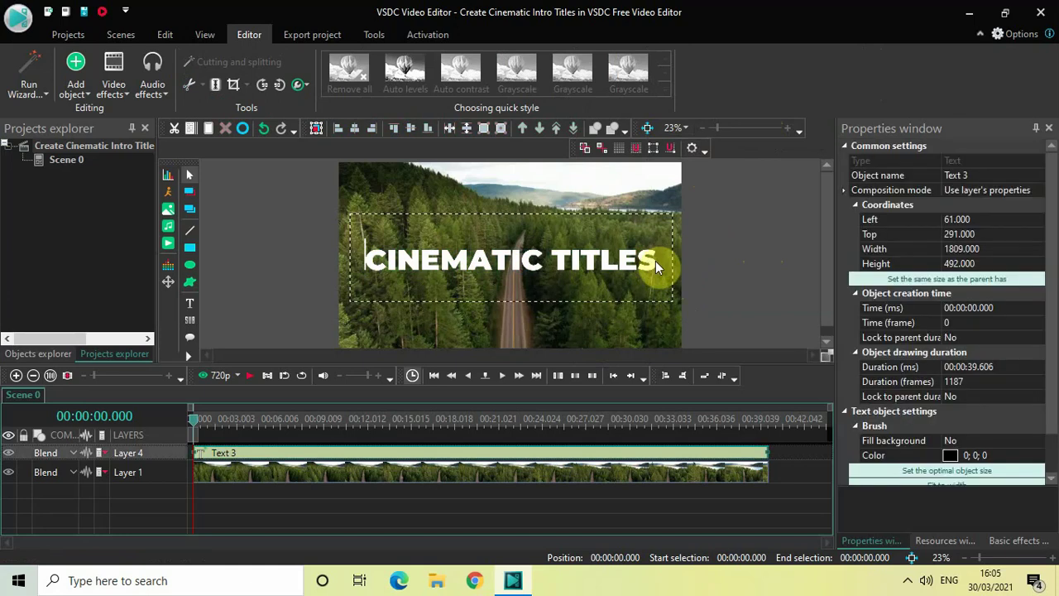
pyautogui.doubleClick(655, 261)
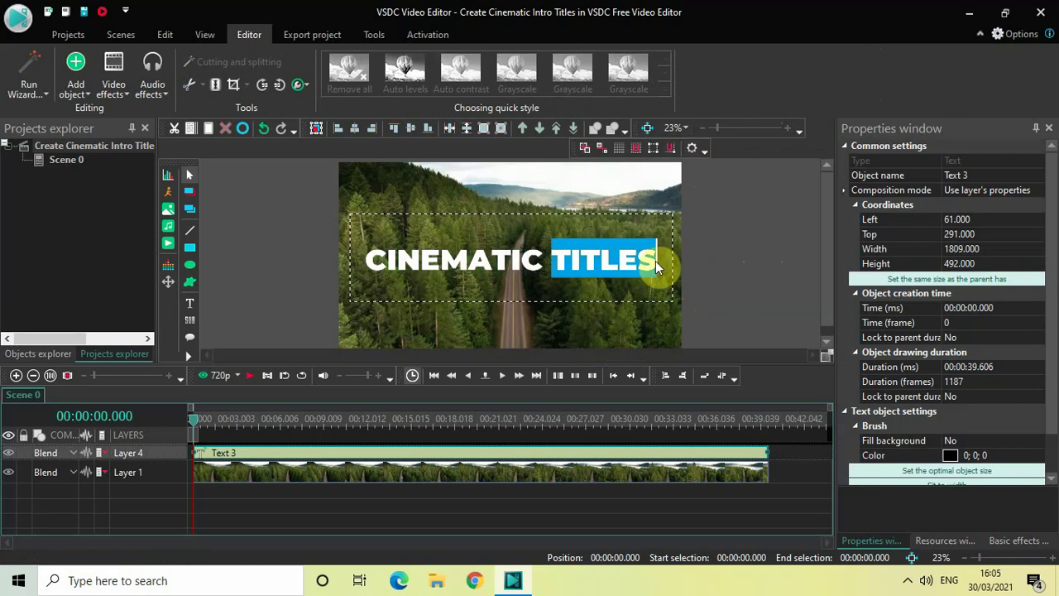
pyautogui.click(656, 260)
pyautogui.click(659, 265)
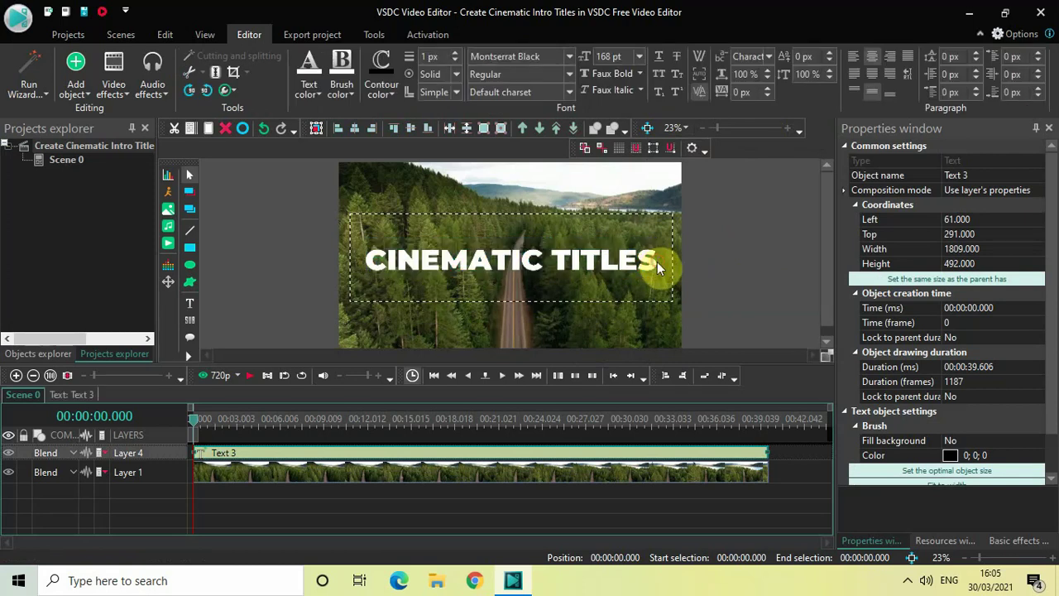
pyautogui.tripleClick(659, 264)
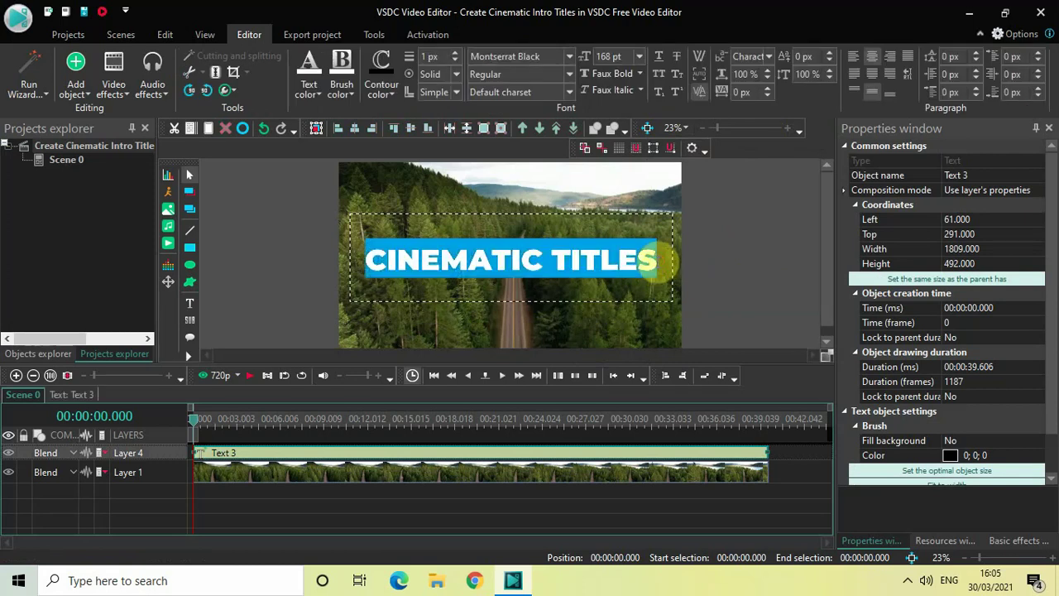
pyautogui.click(602, 91)
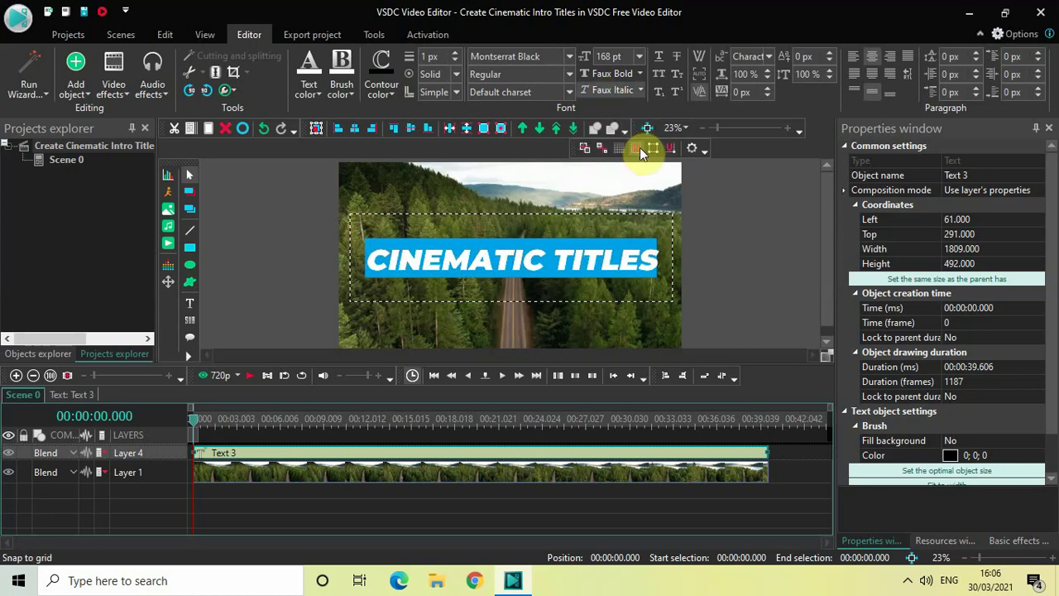
pyautogui.click(721, 255)
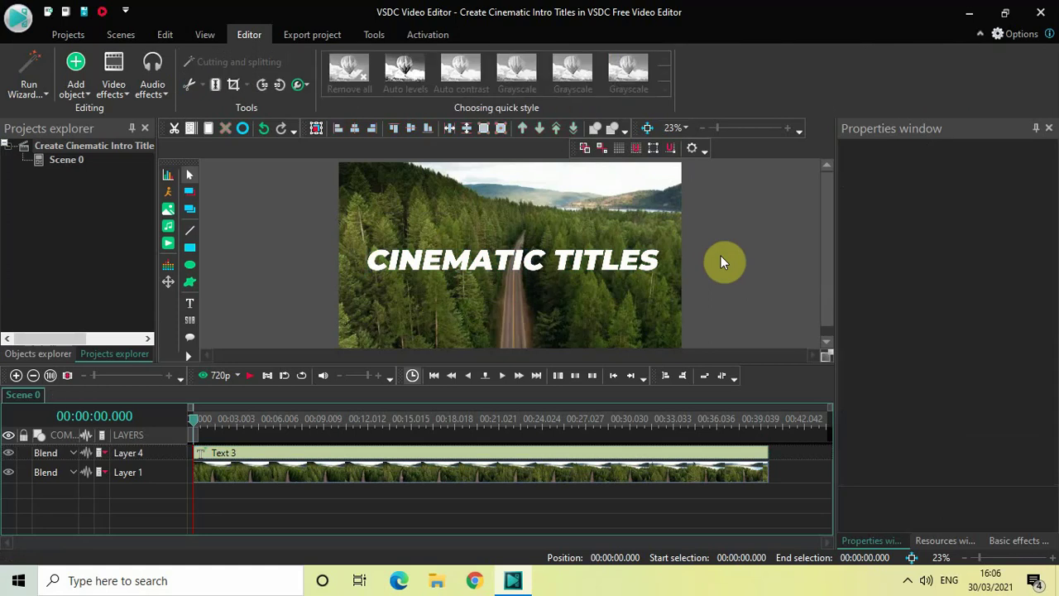
# Add a one-second Transparency Fade In effect at the start of the Text 3 clip
pyautogui.click(495, 456)
pyautogui.doubleClick(494, 456)
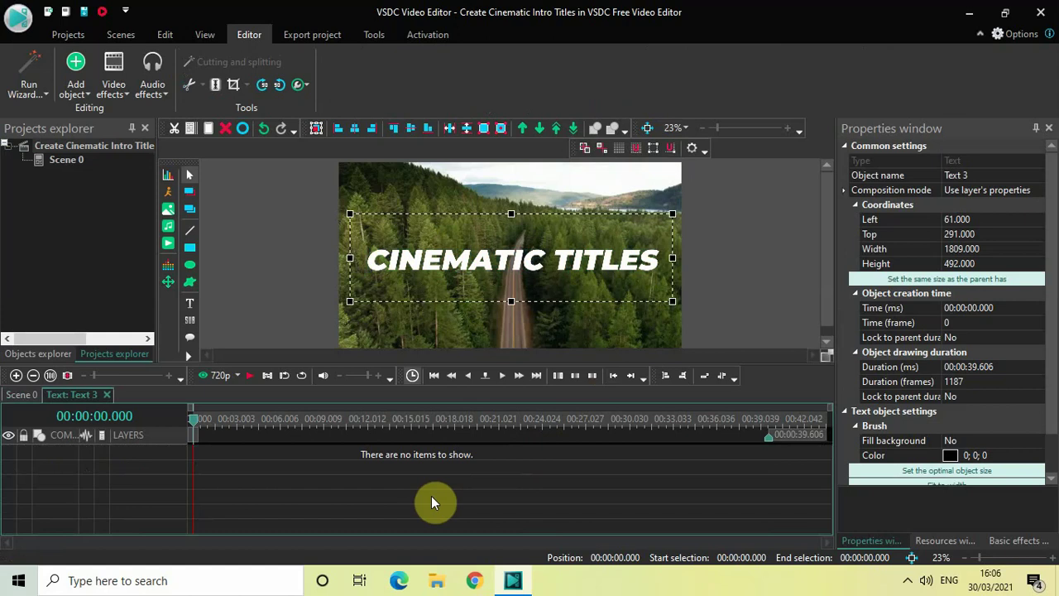
pyautogui.click(111, 89)
pyautogui.moveTo(146, 182)
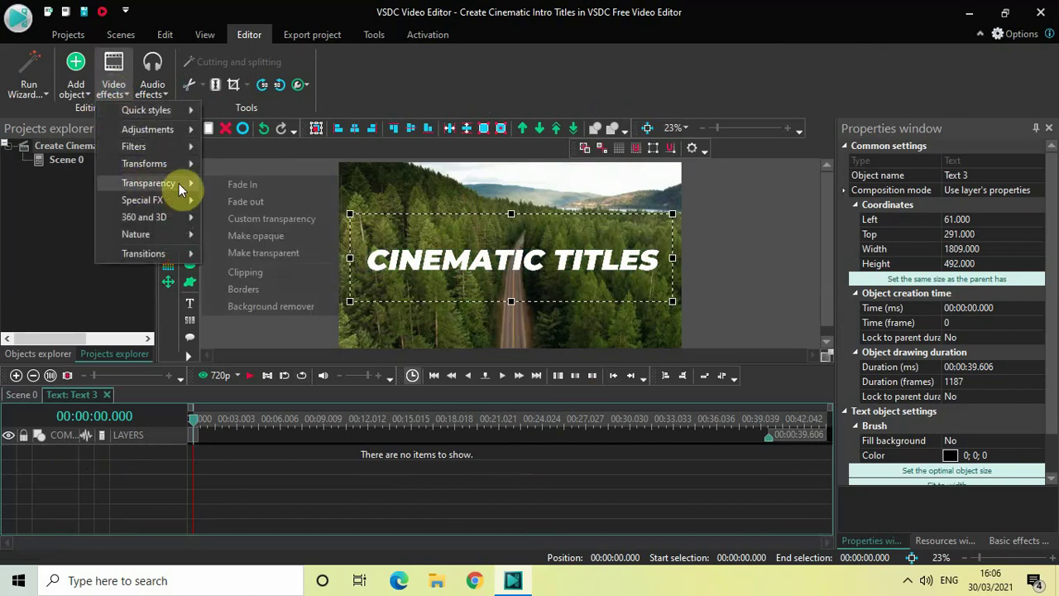
pyautogui.click(246, 184)
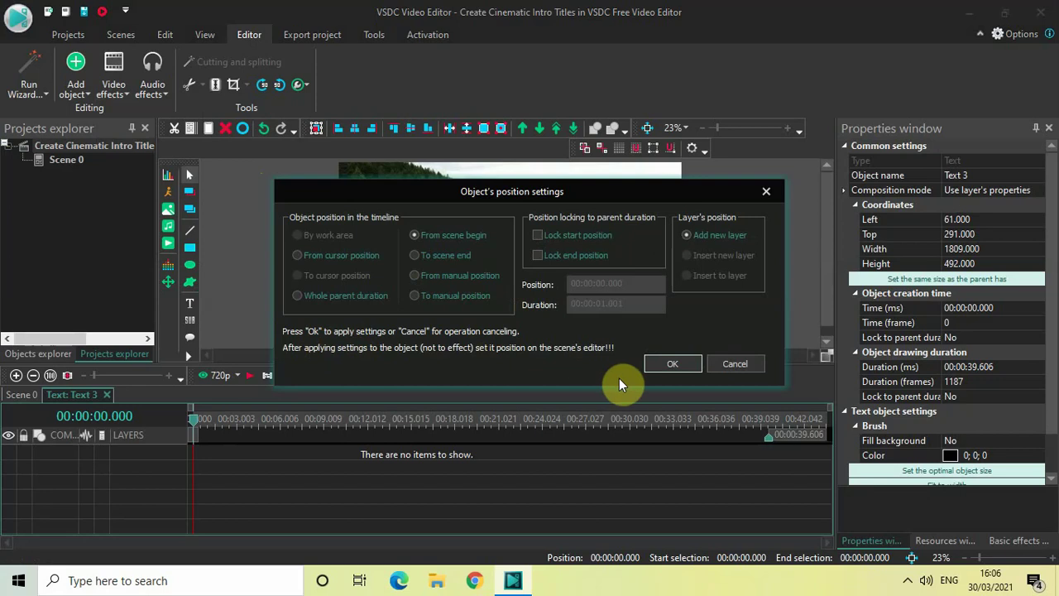
pyautogui.click(666, 367)
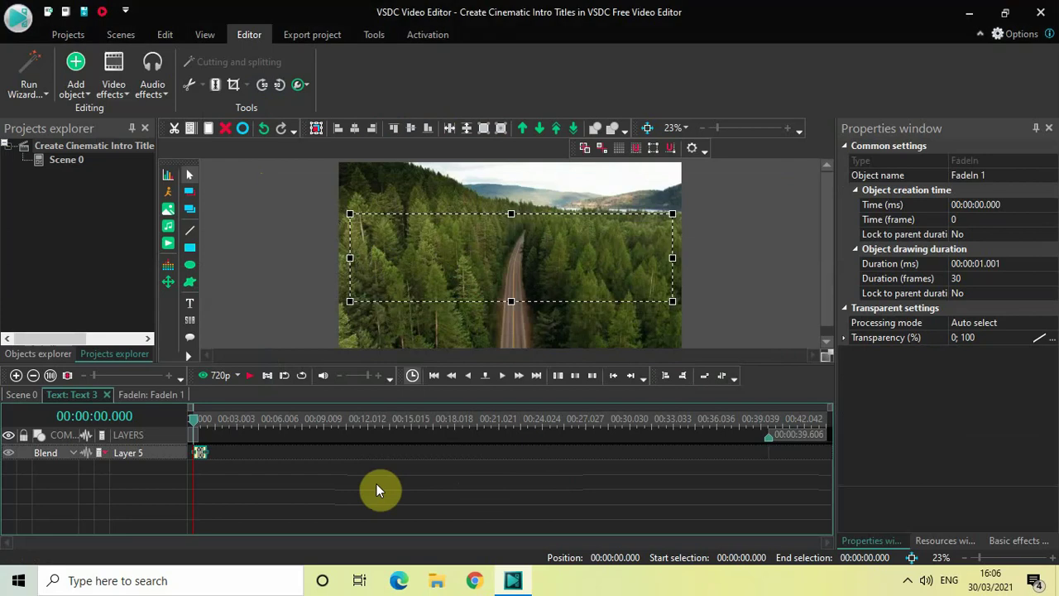
pyautogui.press('space')
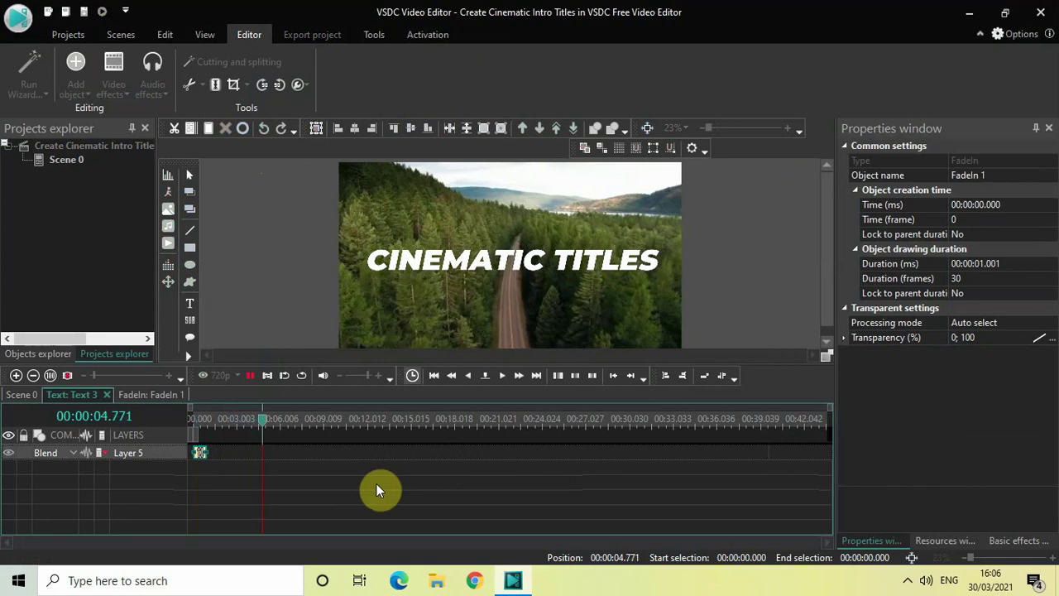
pyautogui.press('space')
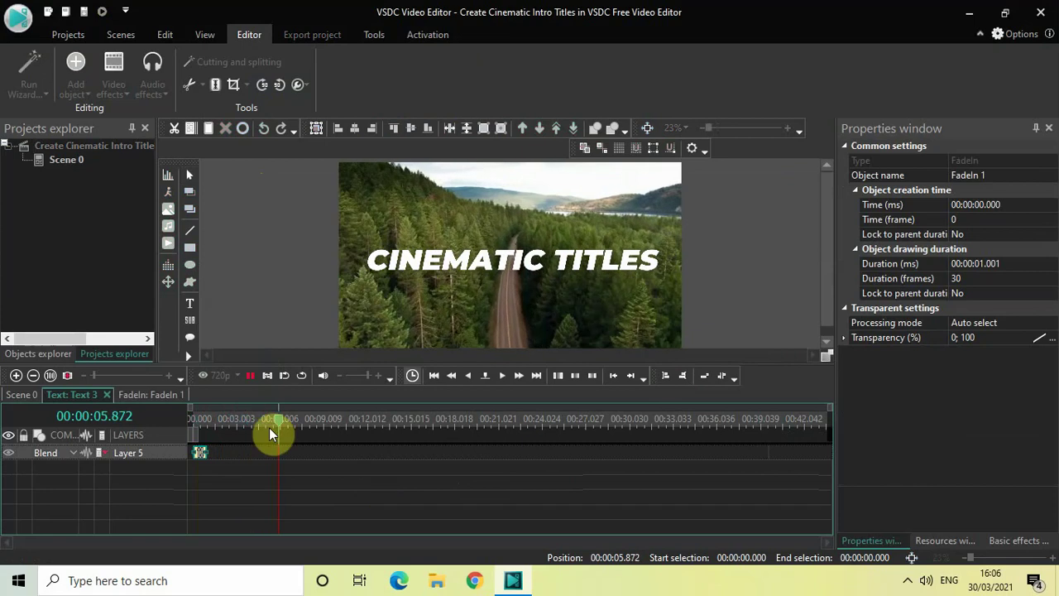
pyautogui.moveTo(281, 425); pyautogui.dragTo(179, 425)
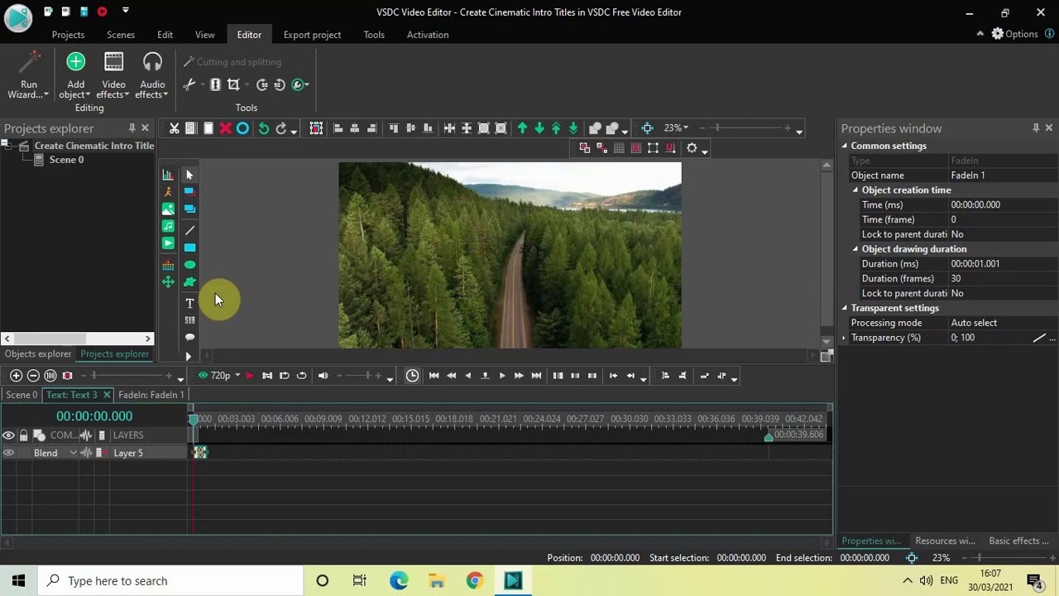
# Add a 30-frame Wipe 1 transition at the end of the title's timeline
pyautogui.click(272, 492)
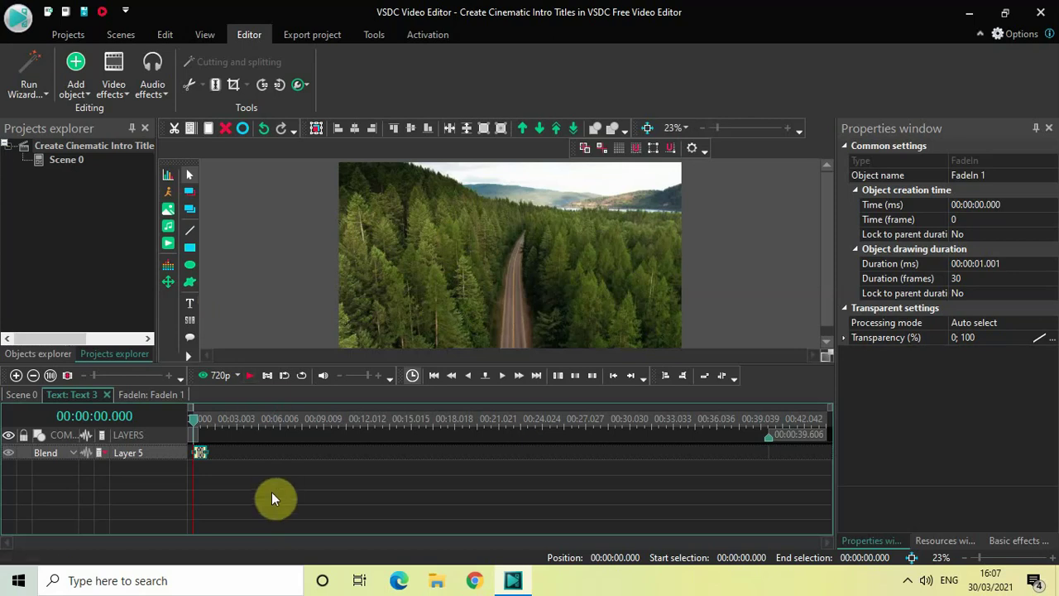
pyautogui.click(113, 79)
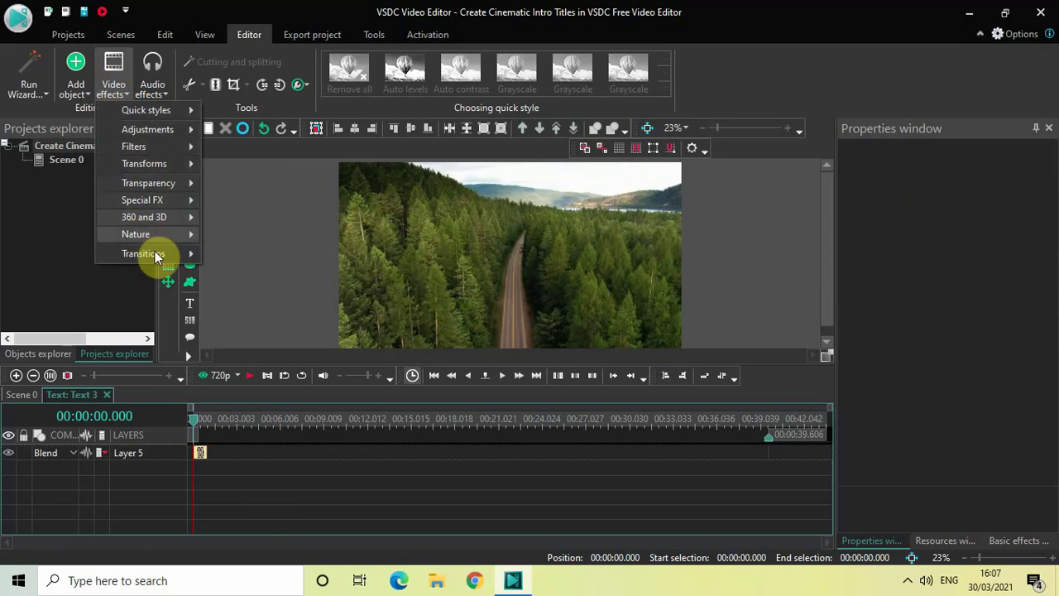
pyautogui.moveTo(158, 256)
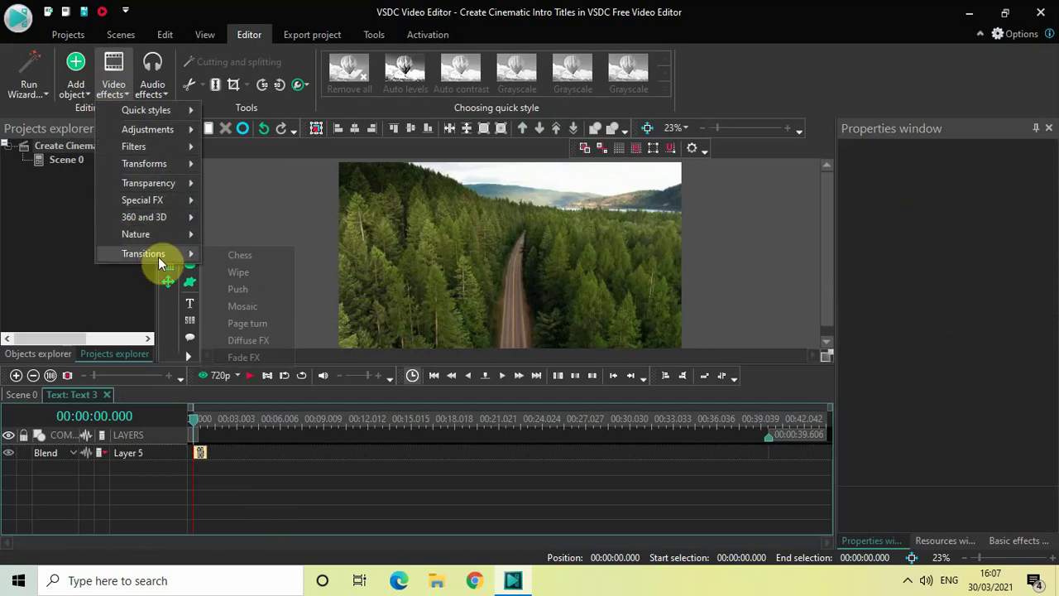
pyautogui.click(241, 275)
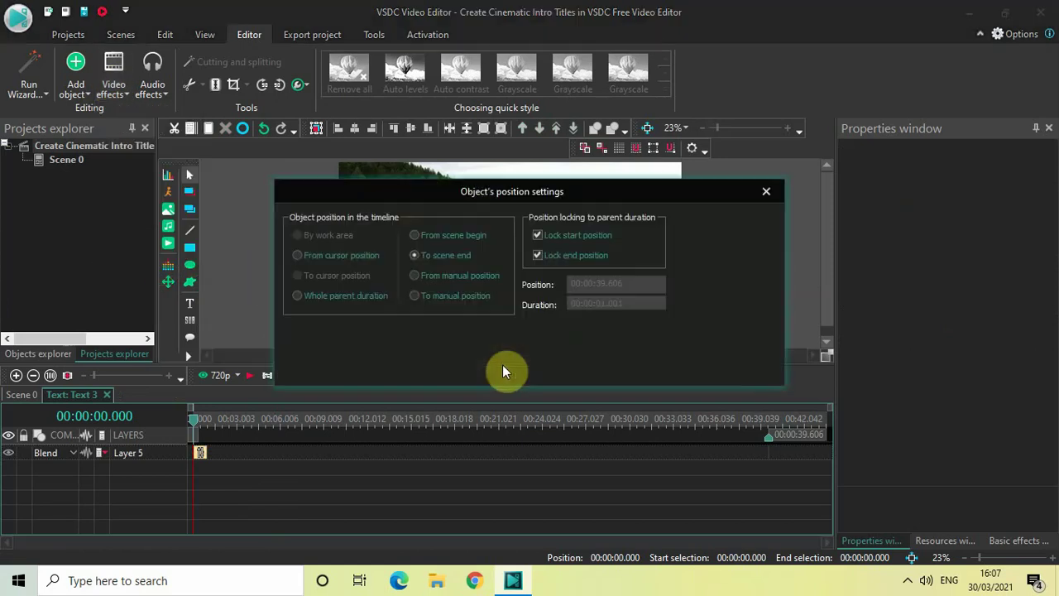
pyautogui.click(658, 364)
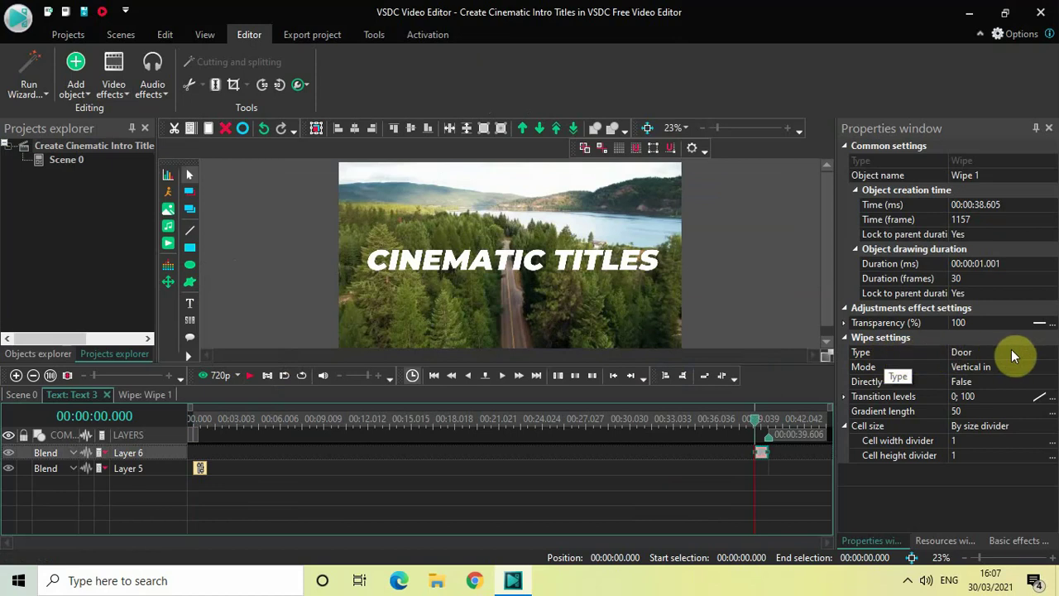
pyautogui.click(1049, 357)
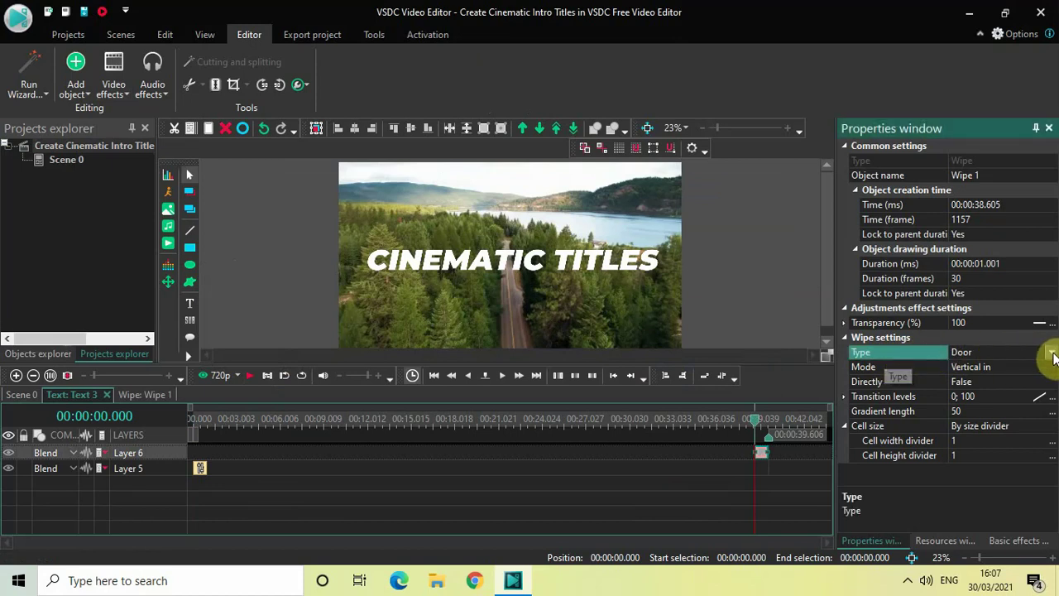
# Set Wipe 1's type to Random strips and its Directly option to True
pyautogui.click(1054, 356)
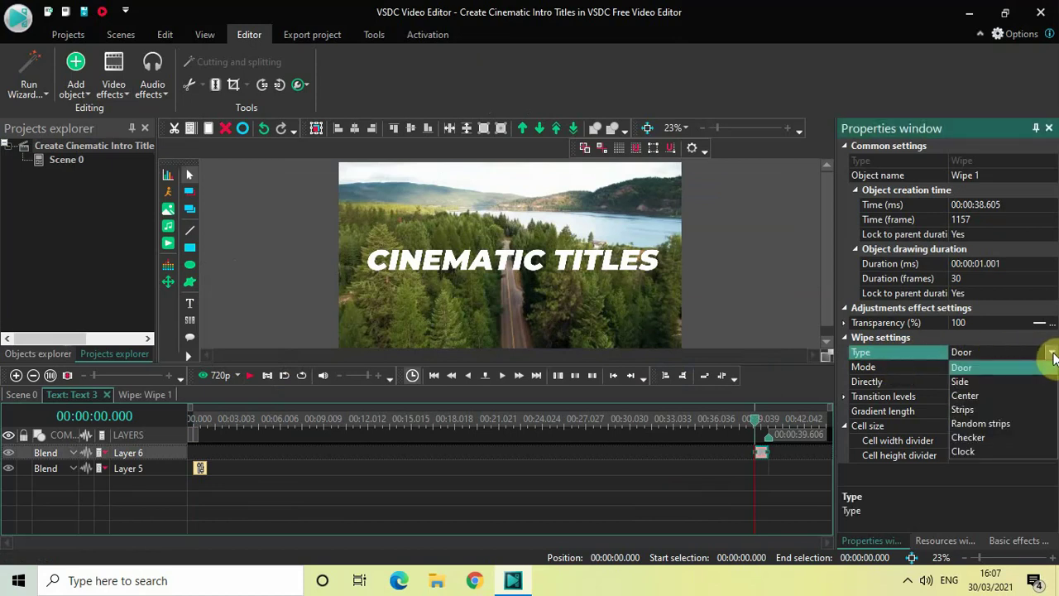
pyautogui.click(979, 424)
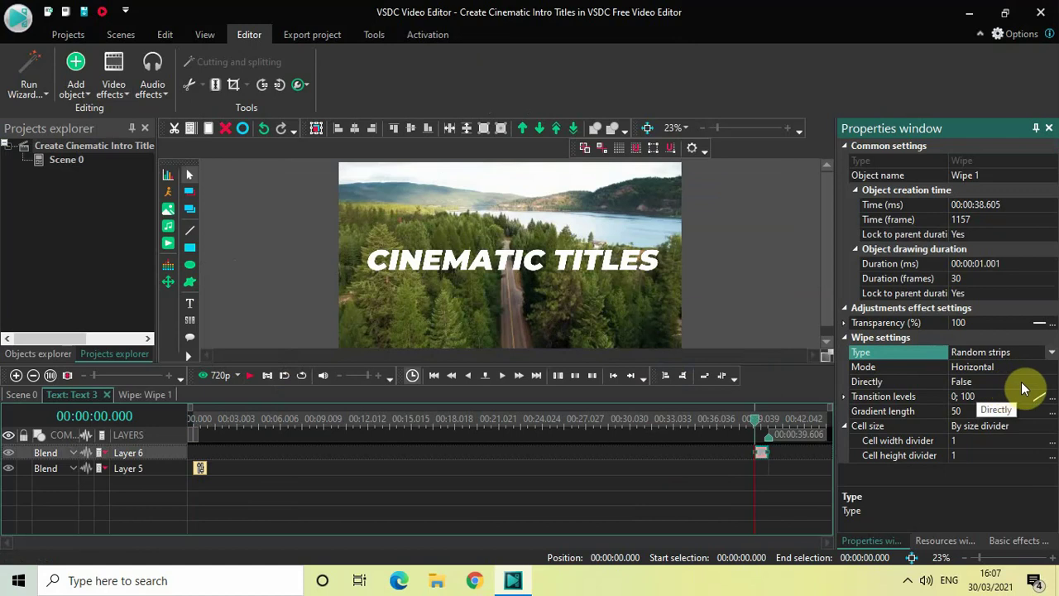
pyautogui.click(1051, 383)
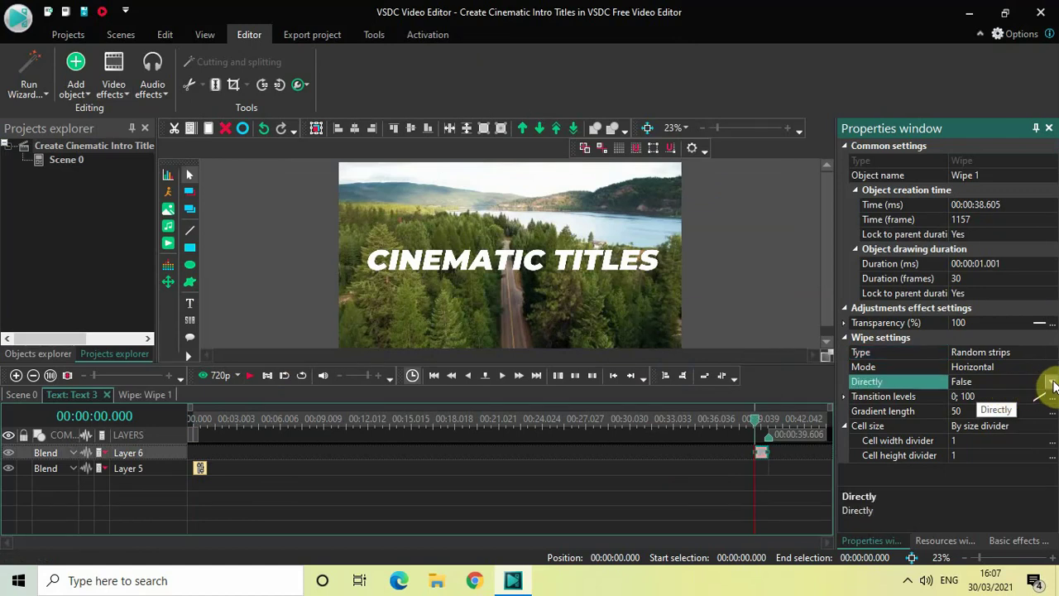
pyautogui.click(1052, 382)
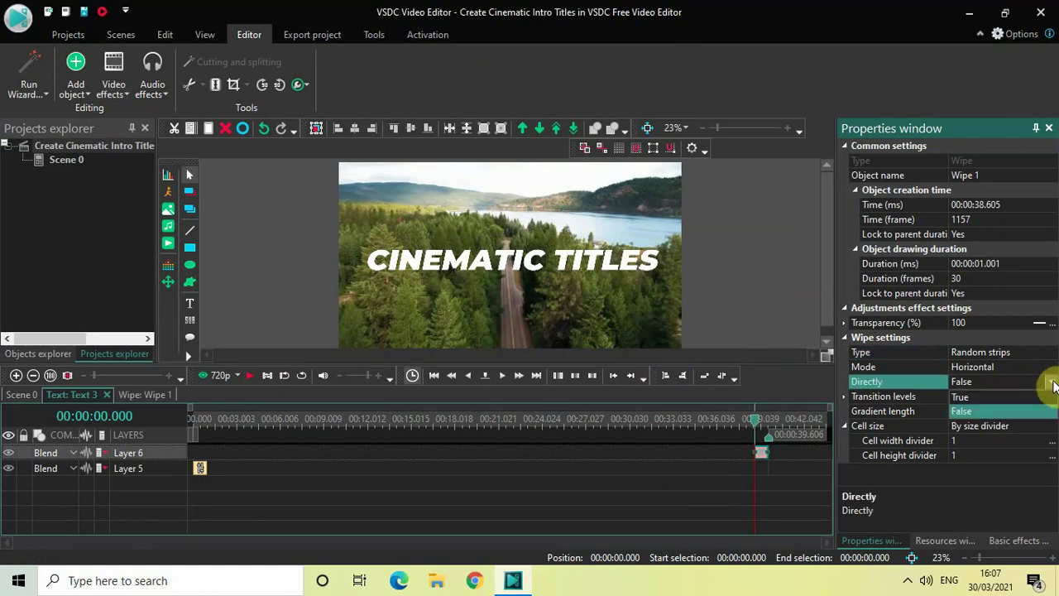
pyautogui.click(1011, 397)
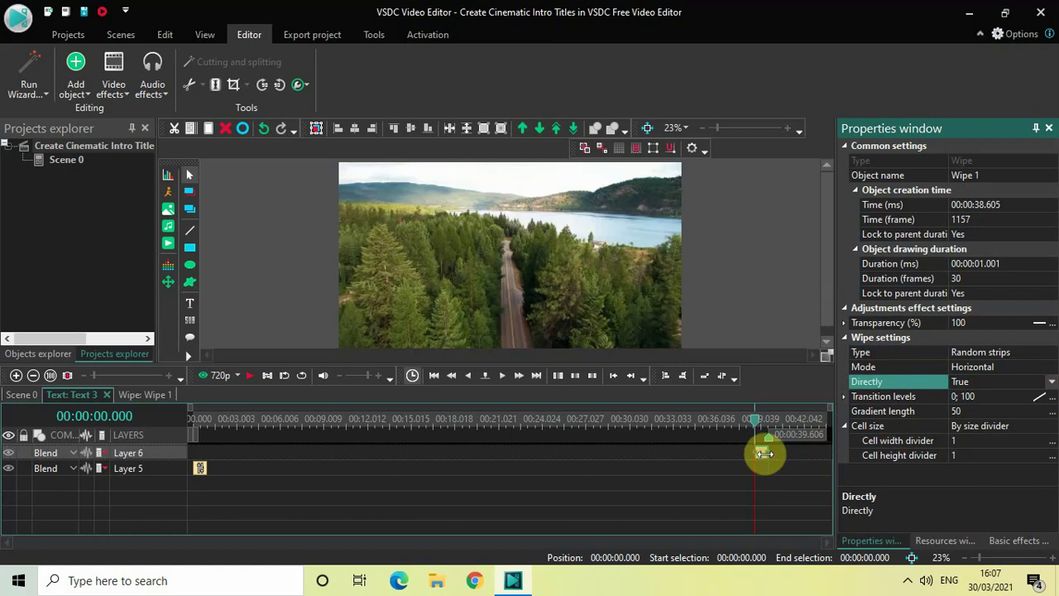
# Move Wipe 1 onto its own new layer, starting at frame 13 just after the FadeIn
pyautogui.moveTo(762, 457); pyautogui.dragTo(438, 407)
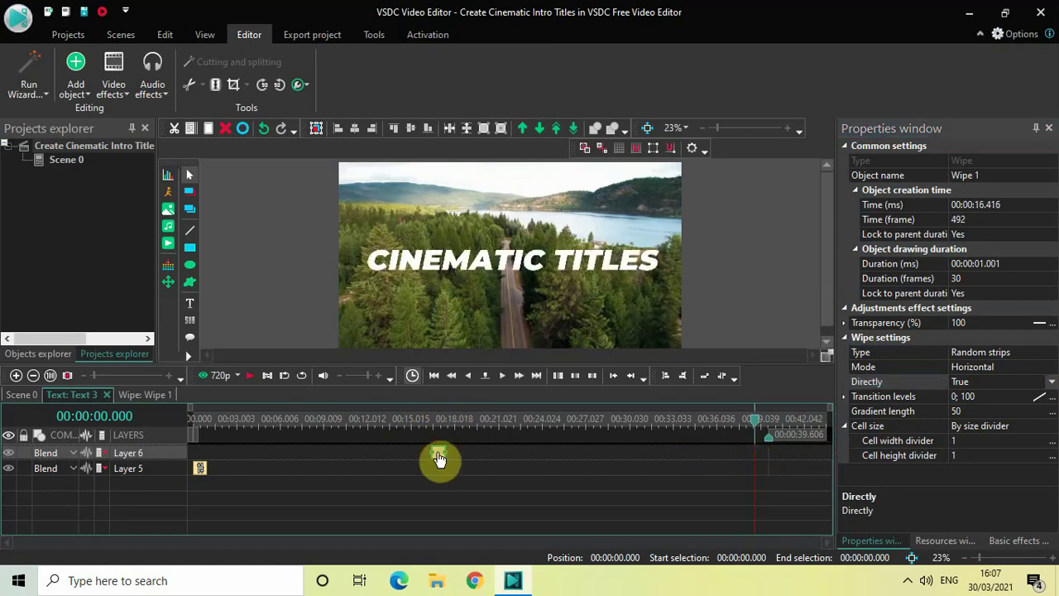
pyautogui.moveTo(439, 460); pyautogui.dragTo(438, 482)
pyautogui.moveTo(439, 474); pyautogui.dragTo(223, 468)
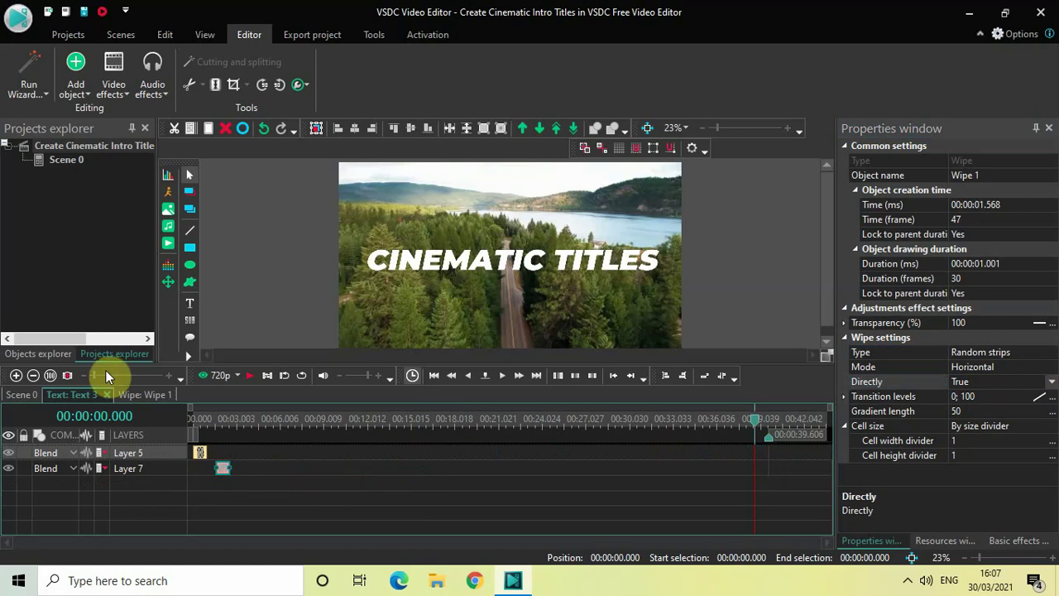
pyautogui.moveTo(95, 372); pyautogui.dragTo(119, 375)
pyautogui.moveTo(321, 541); pyautogui.dragTo(8, 520)
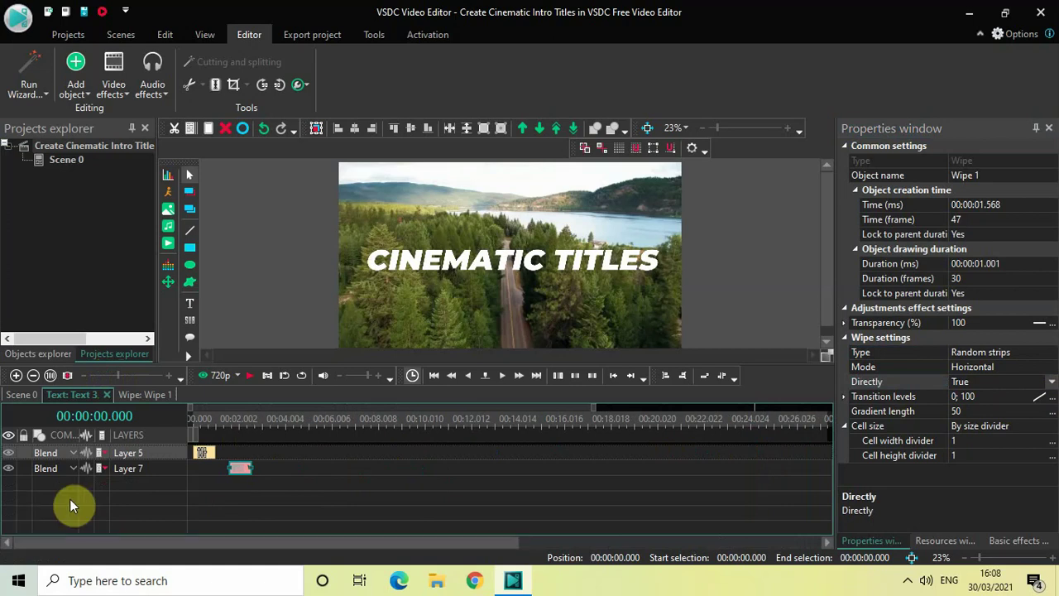
pyautogui.moveTo(122, 381); pyautogui.dragTo(139, 380)
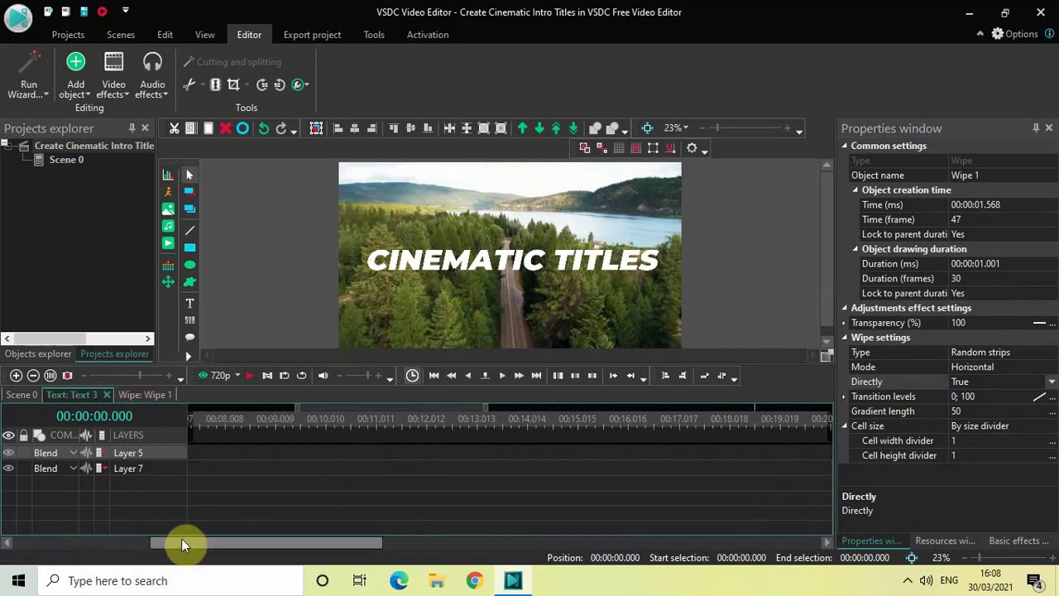
pyautogui.moveTo(182, 538); pyautogui.dragTo(14, 540)
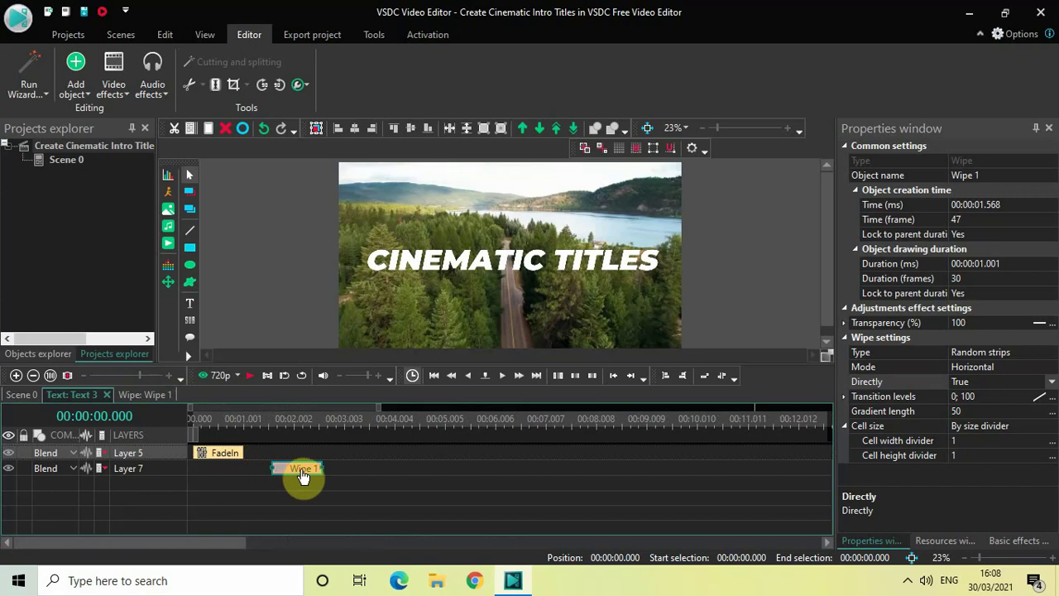
pyautogui.moveTo(300, 477); pyautogui.dragTo(243, 473)
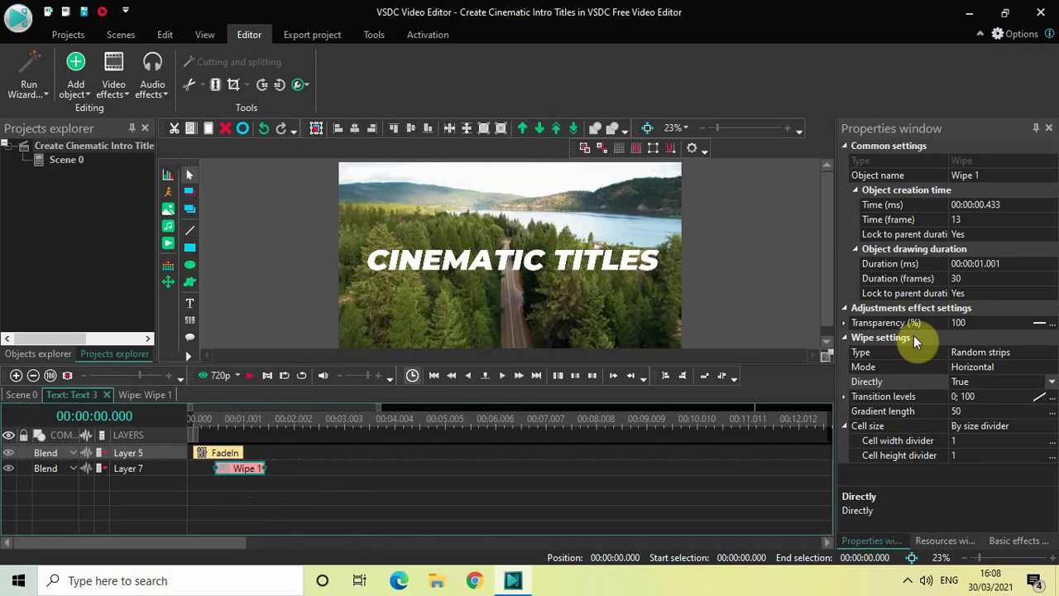
pyautogui.click(1007, 202)
pyautogui.click(1006, 206)
pyautogui.press('BackSpace')
pyautogui.press('BackSpace')
pyautogui.press('BackSpace')
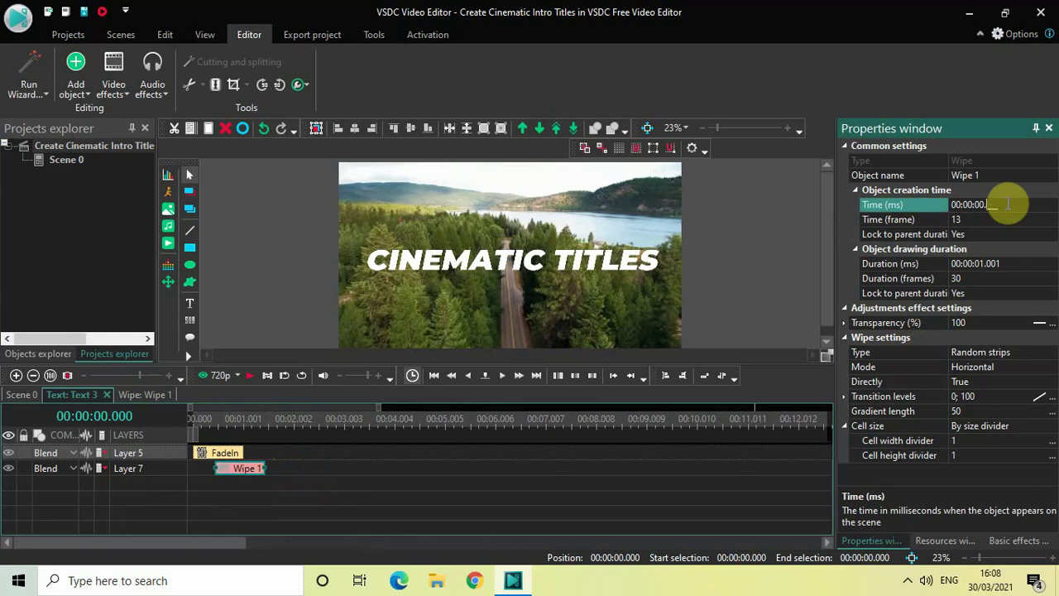
pyautogui.write('500')
pyautogui.press('Return')
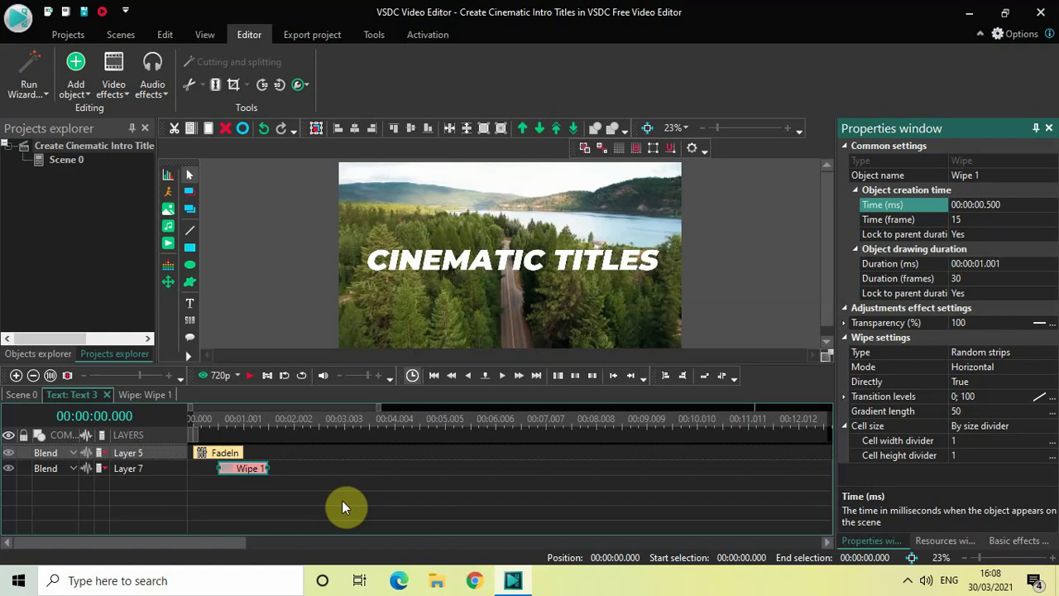
pyautogui.click(193, 423)
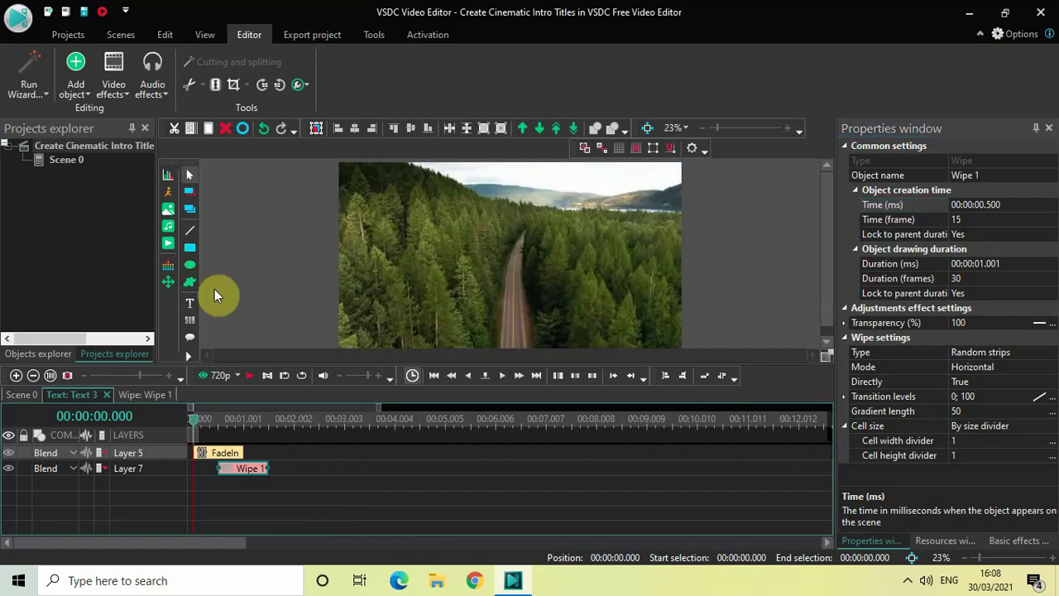
pyautogui.press('space')
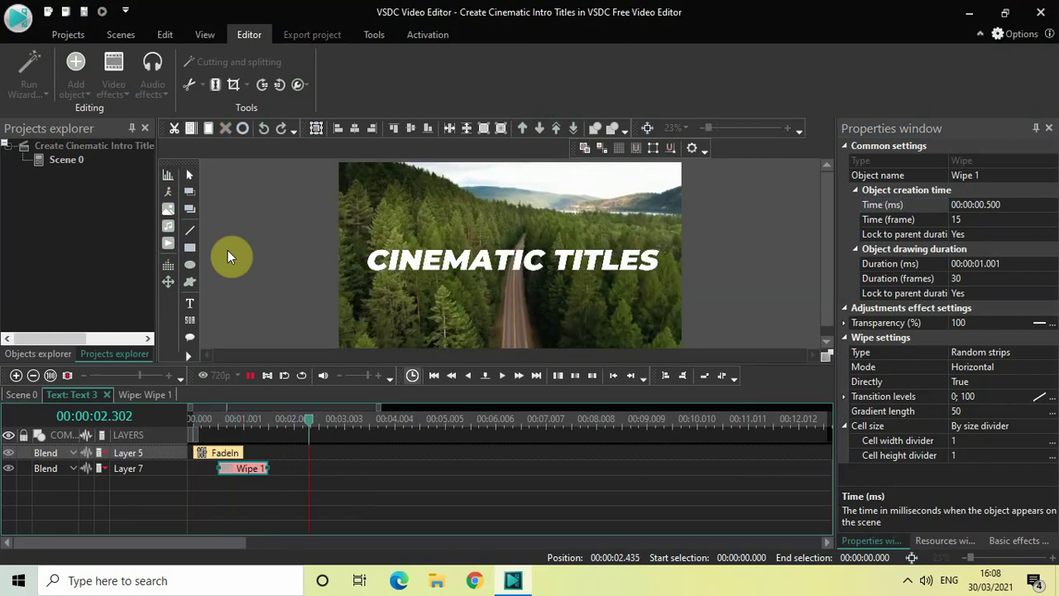
pyautogui.press('space')
pyautogui.click(327, 426)
pyautogui.press('Home')
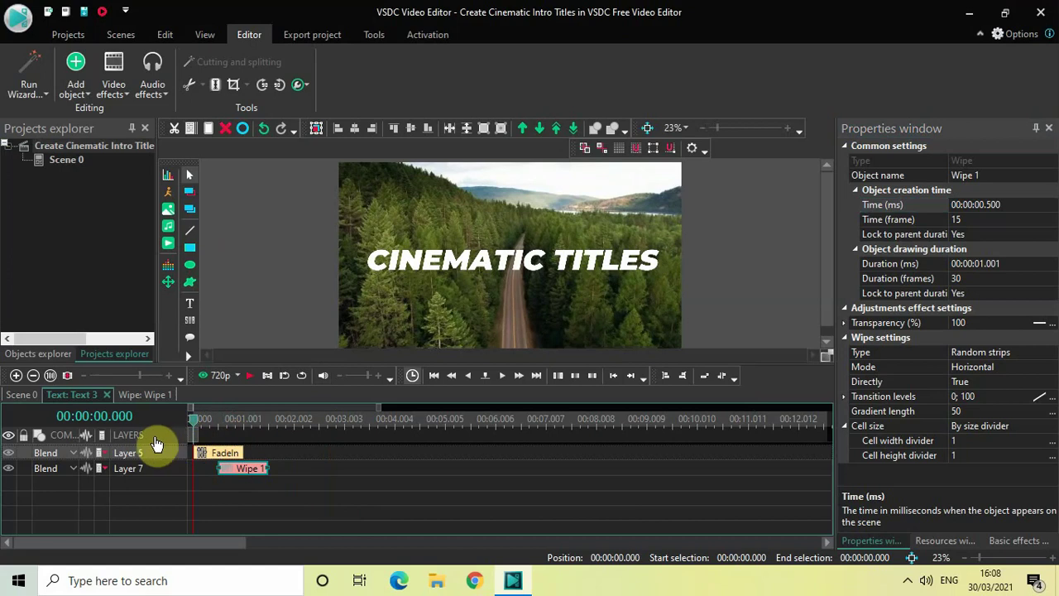
pyautogui.press('space')
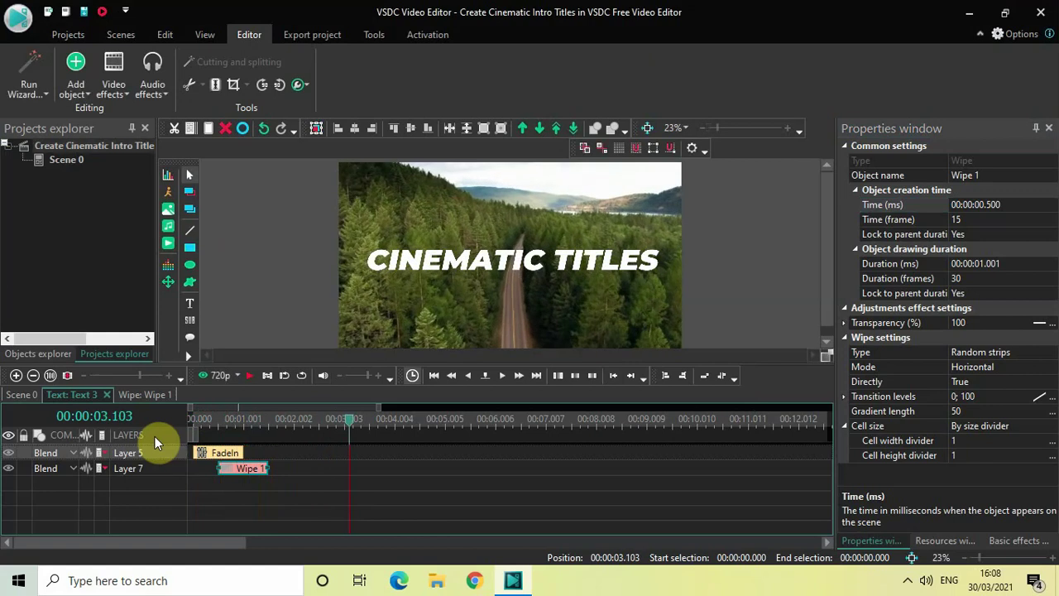
pyautogui.moveTo(351, 426); pyautogui.dragTo(156, 433)
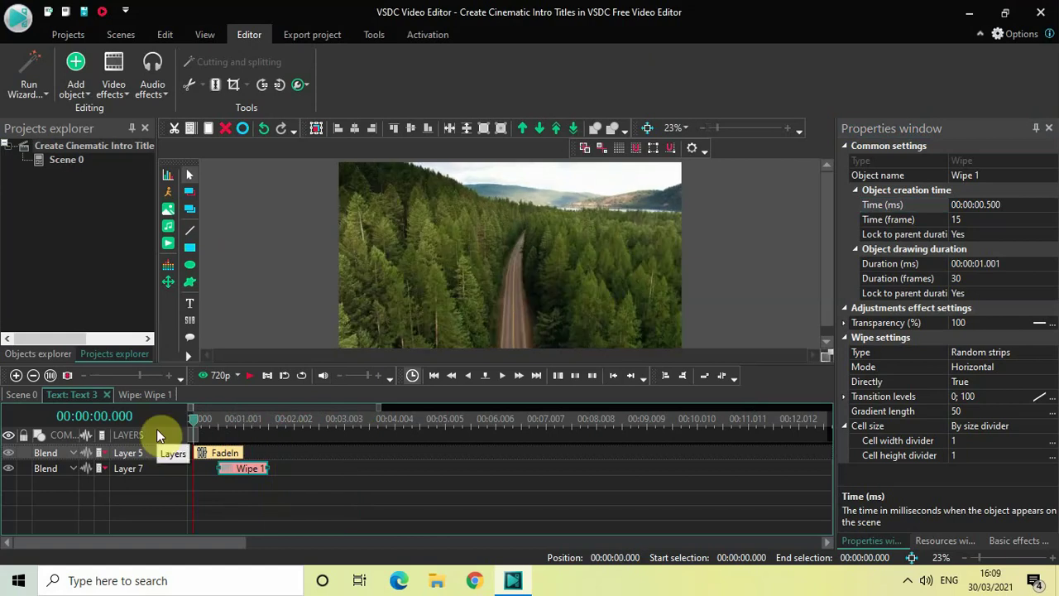
# Add a Transforms Zoom effect to the title and put Zoom 1 on a new layer below Wipe 1
pyautogui.click(286, 504)
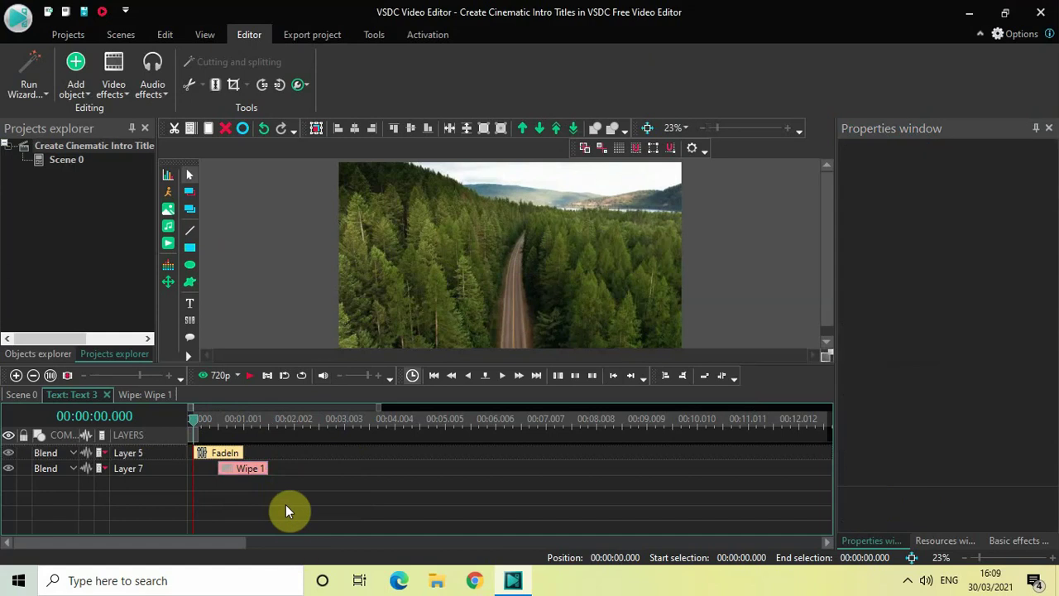
pyautogui.click(113, 86)
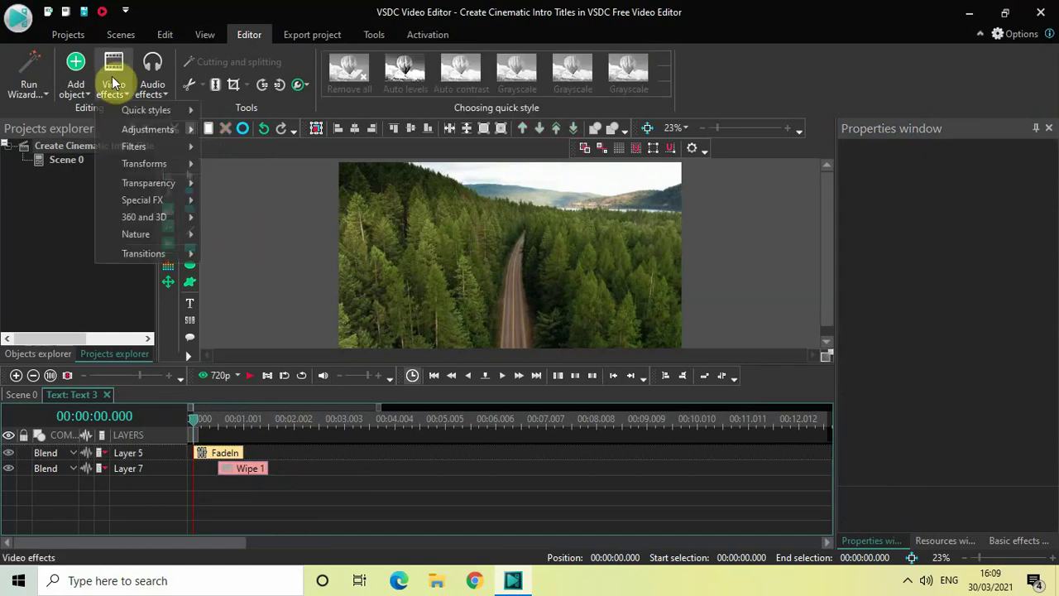
pyautogui.moveTo(154, 167)
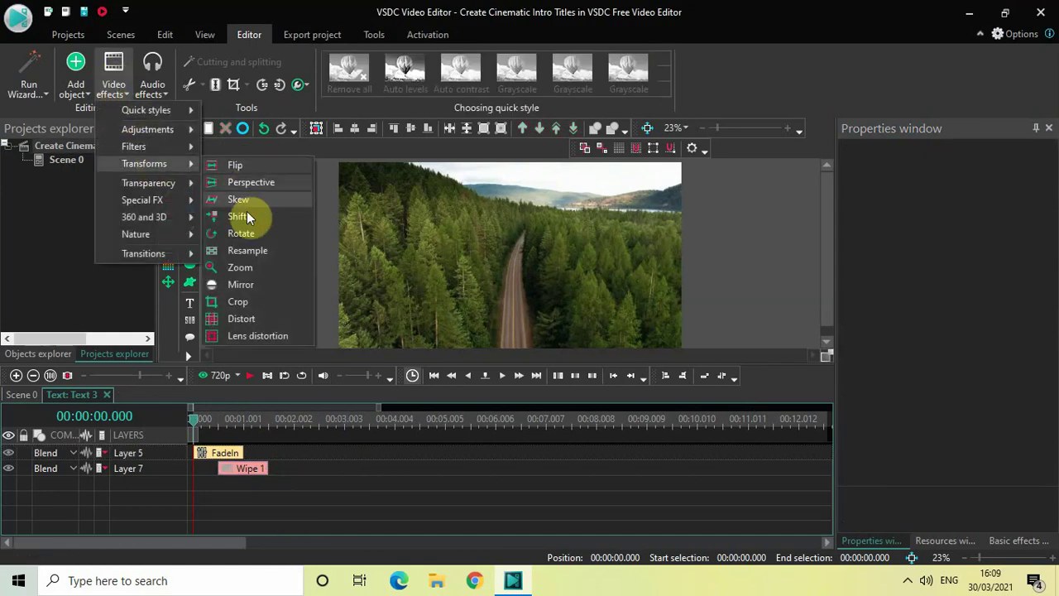
pyautogui.click(250, 269)
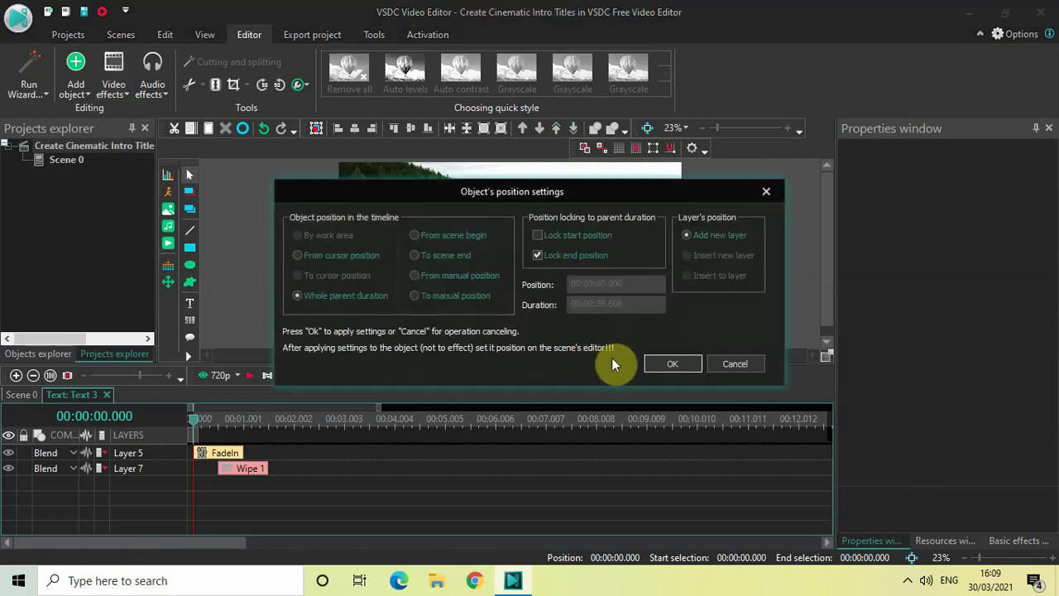
pyautogui.click(673, 364)
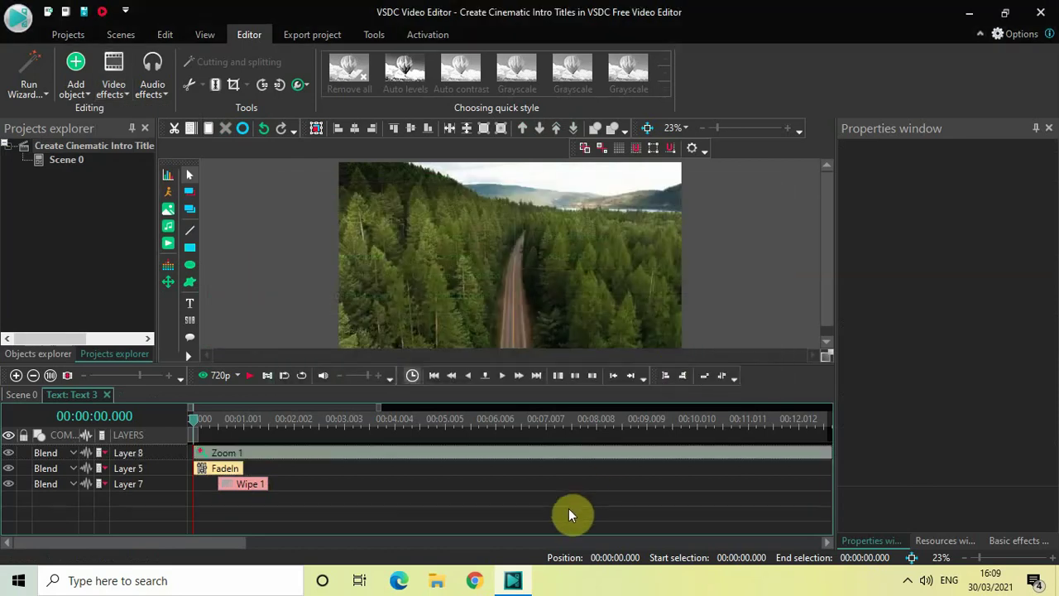
pyautogui.moveTo(466, 458)
pyautogui.mouseDown()
pyautogui.moveTo(471, 482)
pyautogui.moveTo(420, 517)
pyautogui.mouseUp()
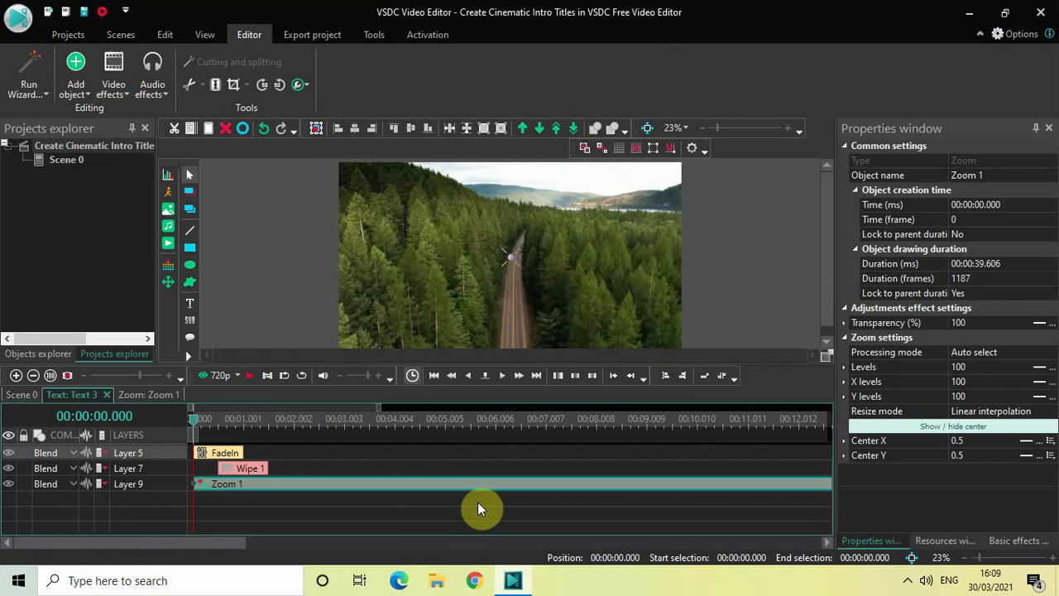
# Set Zoom 1's duration to 00:00:03.003 (90 frames)
pyautogui.moveTo(197, 543); pyautogui.dragTo(105, 541)
pyautogui.click(1017, 262)
pyautogui.press('BackSpace')
pyautogui.press('BackSpace')
pyautogui.press('BackSpace')
pyautogui.press('BackSpace')
pyautogui.press('BackSpace')
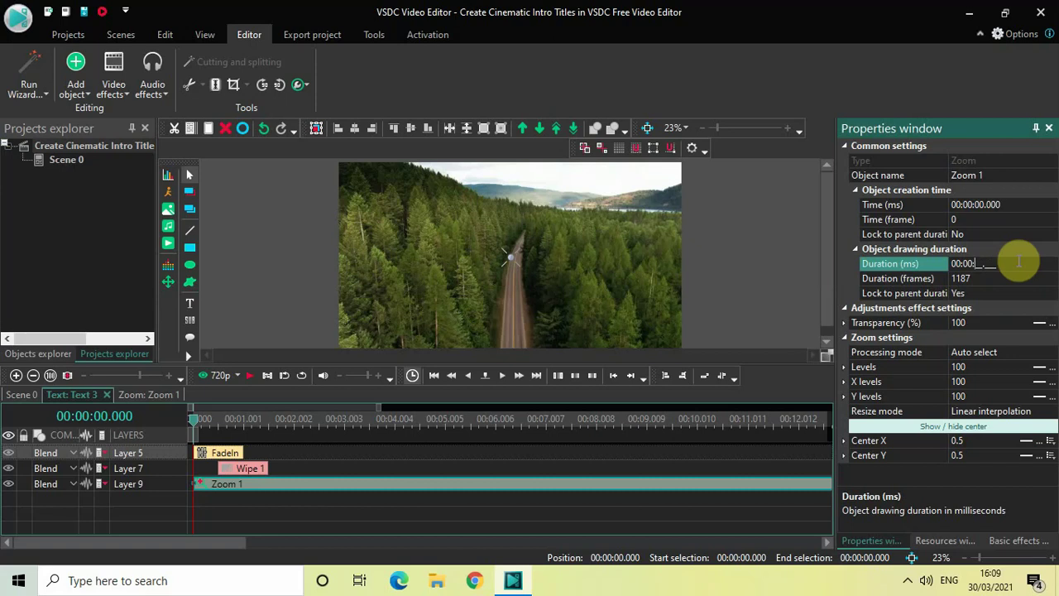
pyautogui.write('03003')
pyautogui.press('Return')
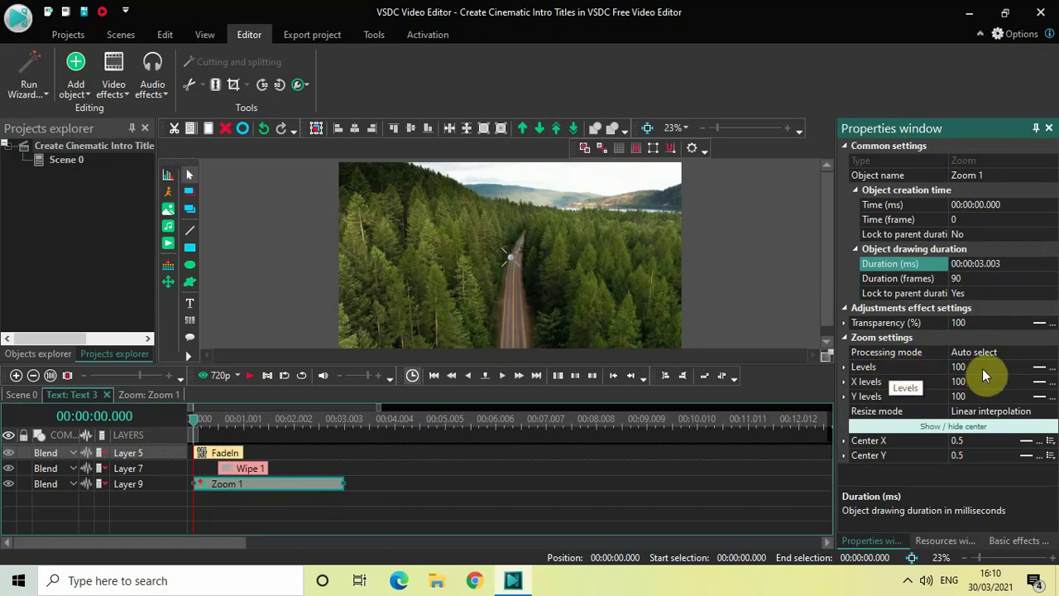
# Make Zoom 1's levels ramp linearly from 60 to 100 and preview the zoom-in
pyautogui.click(1041, 369)
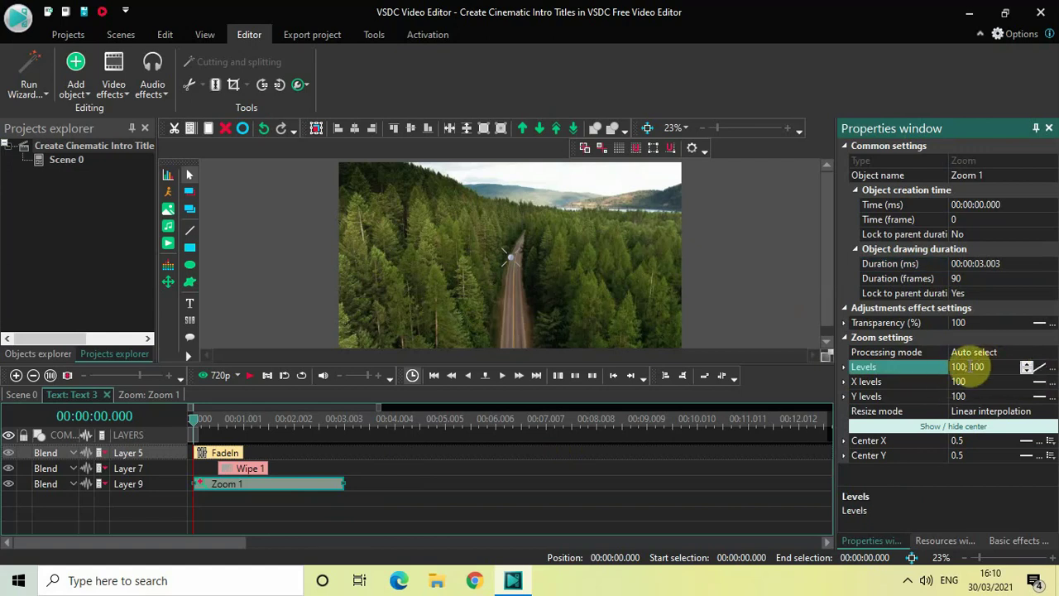
pyautogui.doubleClick(962, 367)
pyautogui.write('0')
pyautogui.write('6')
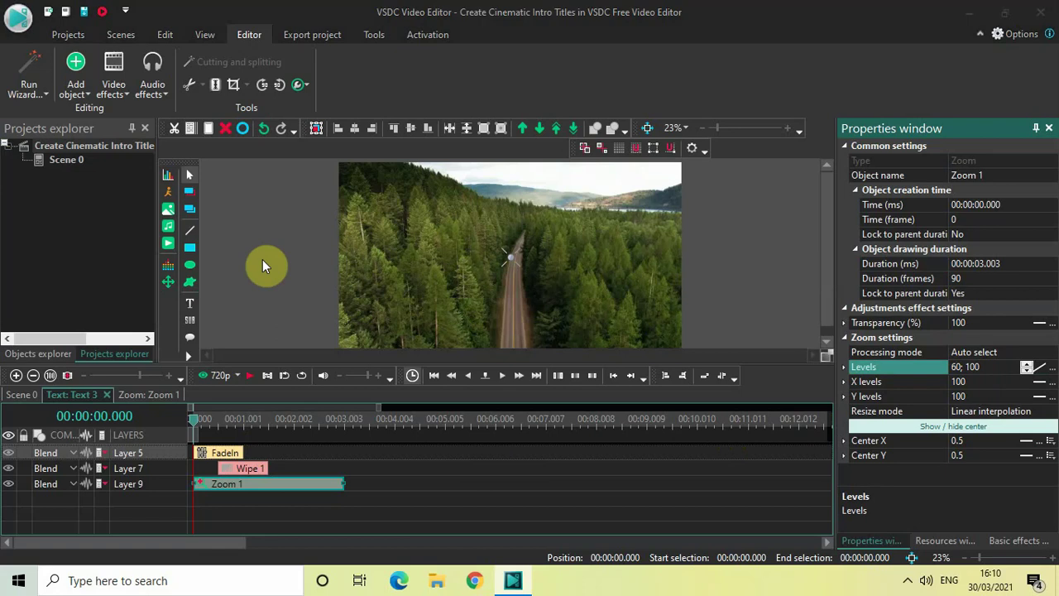
pyautogui.press('space')
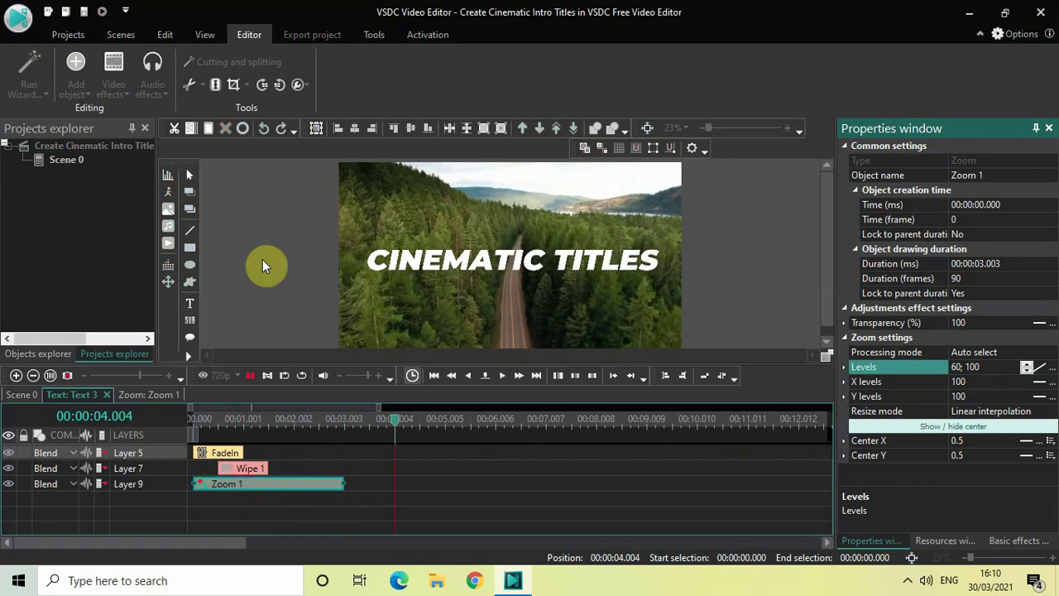
pyautogui.press('space')
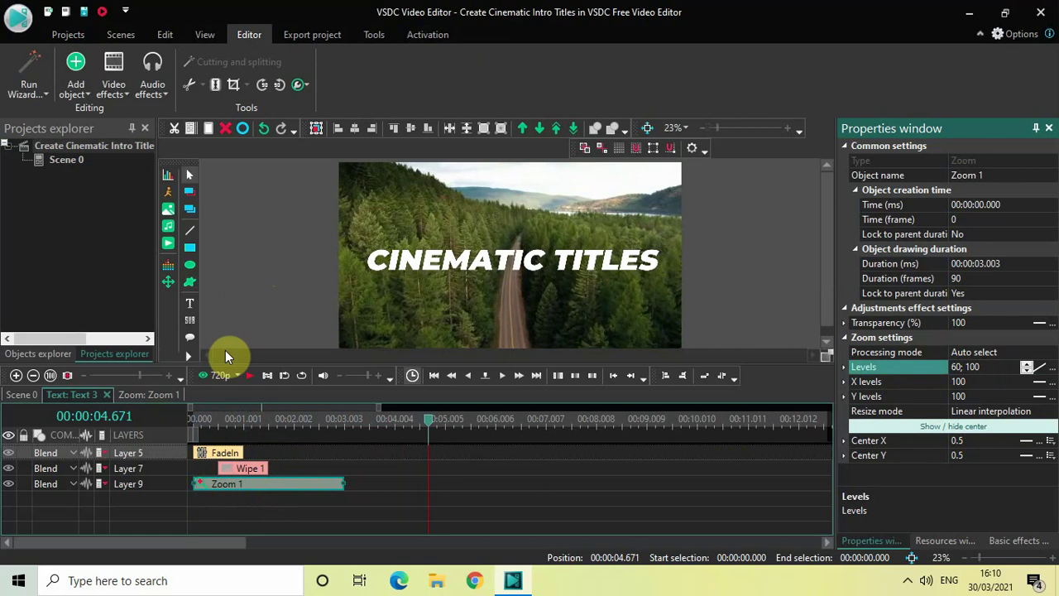
# Switch to the Scene 0 timeline and preview the title fading and zooming in from the start
pyautogui.click(20, 394)
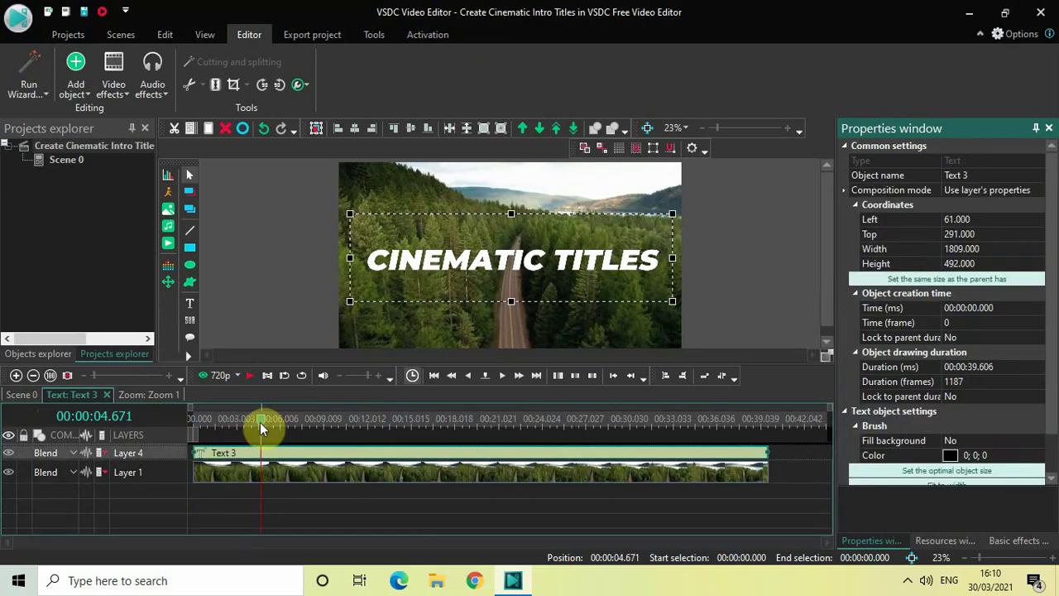
pyautogui.moveTo(262, 430); pyautogui.dragTo(107, 430)
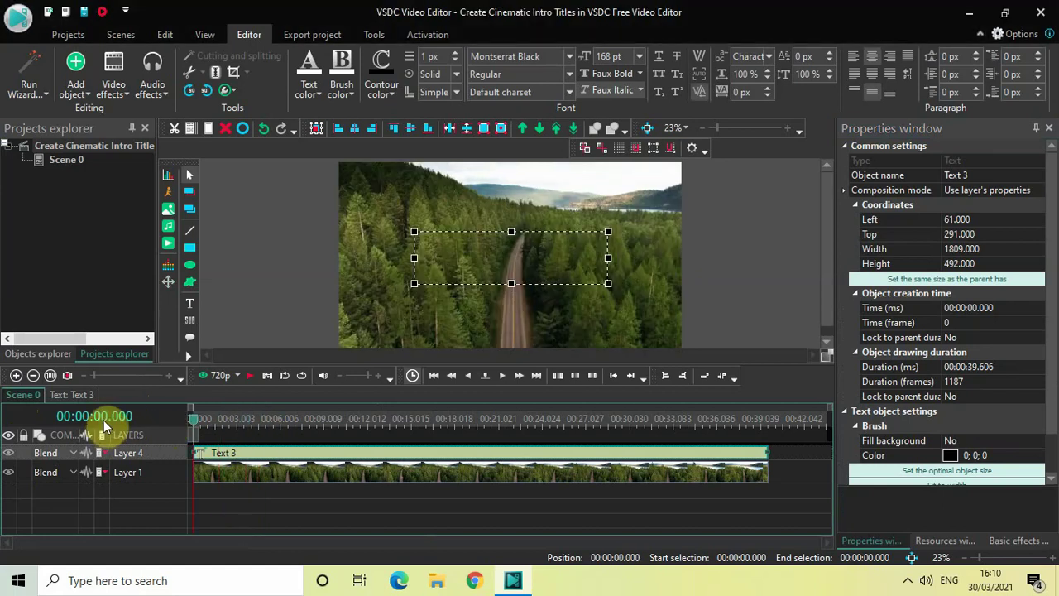
pyautogui.press('space')
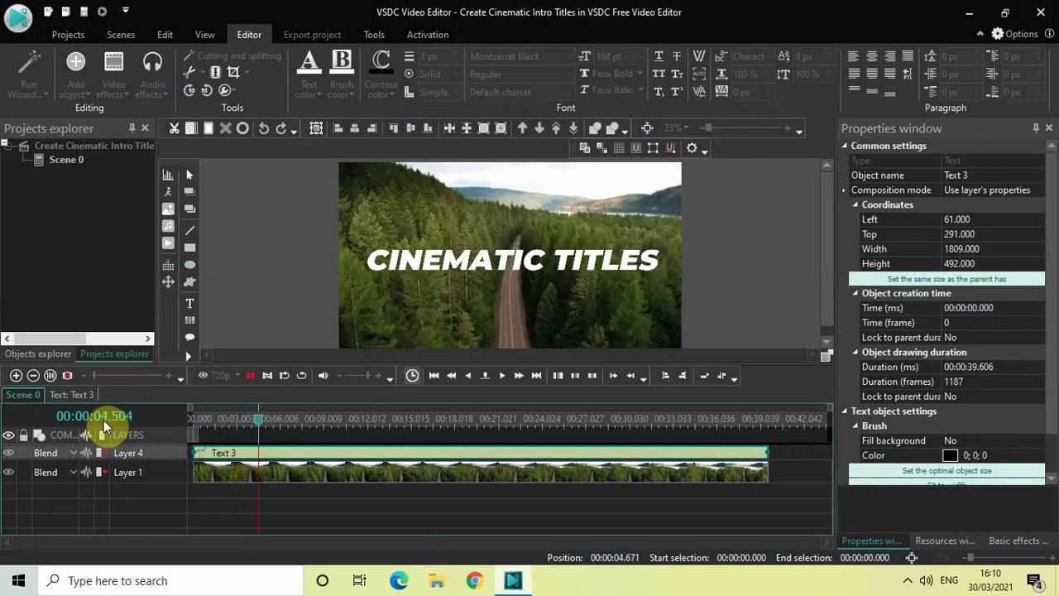
pyautogui.press('space')
pyautogui.moveTo(263, 422); pyautogui.dragTo(173, 430)
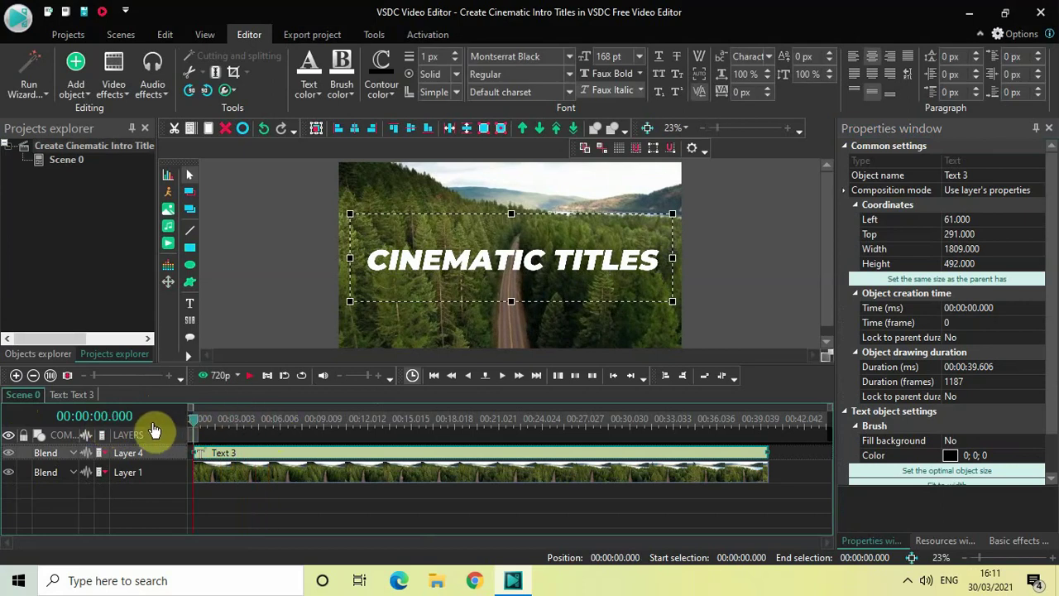
pyautogui.click(209, 378)
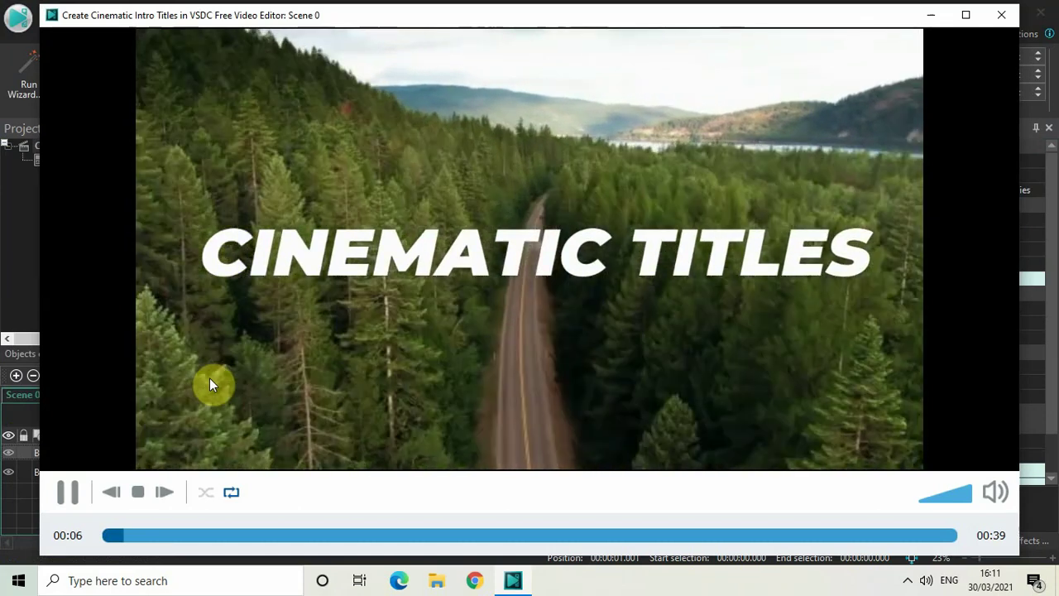
pyautogui.press('space')
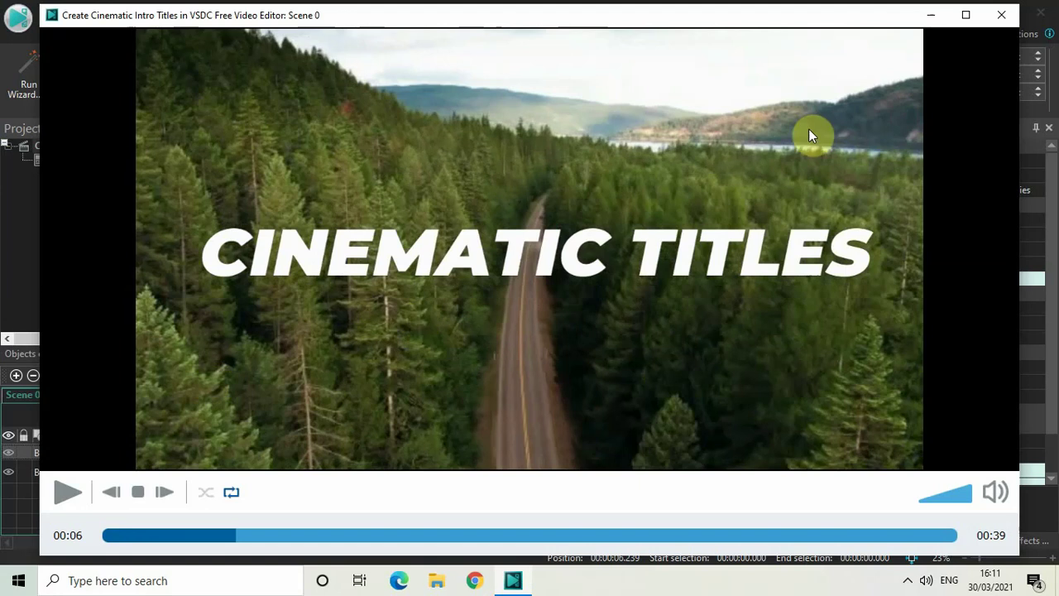
pyautogui.click(998, 16)
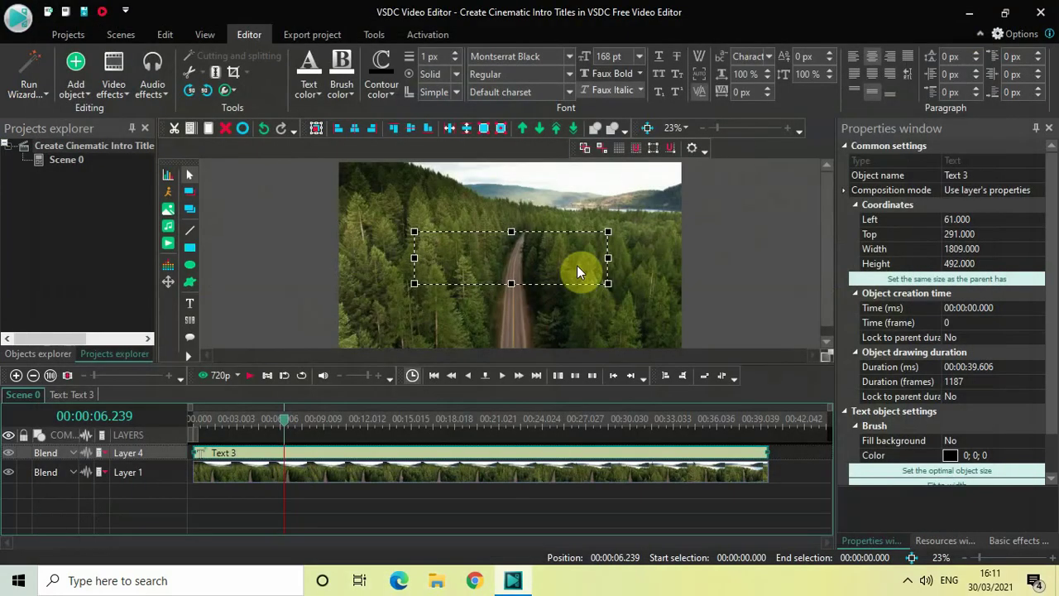
pyautogui.press('Home')
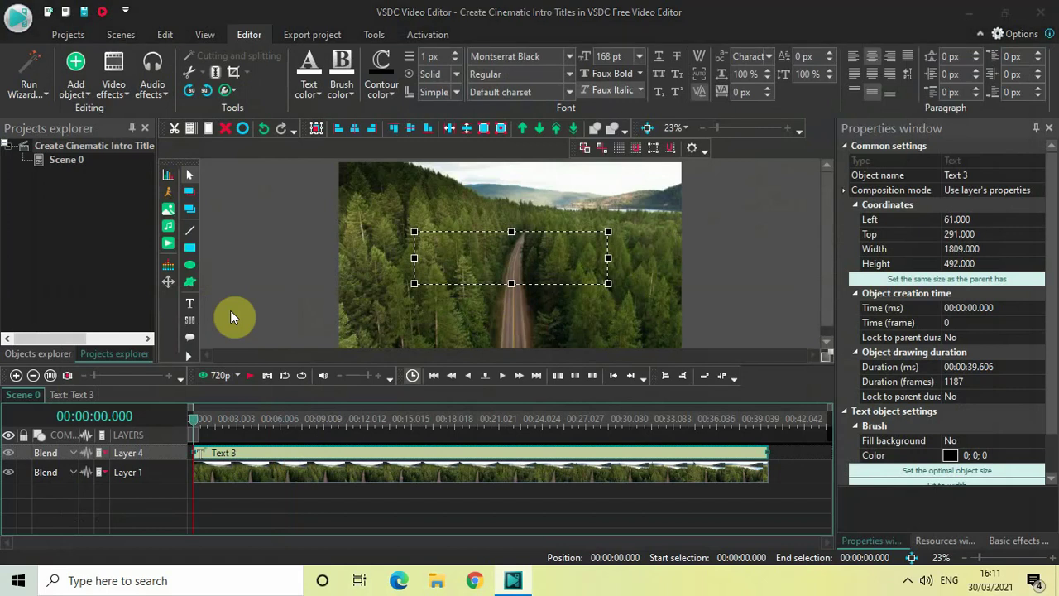
pyautogui.press('space')
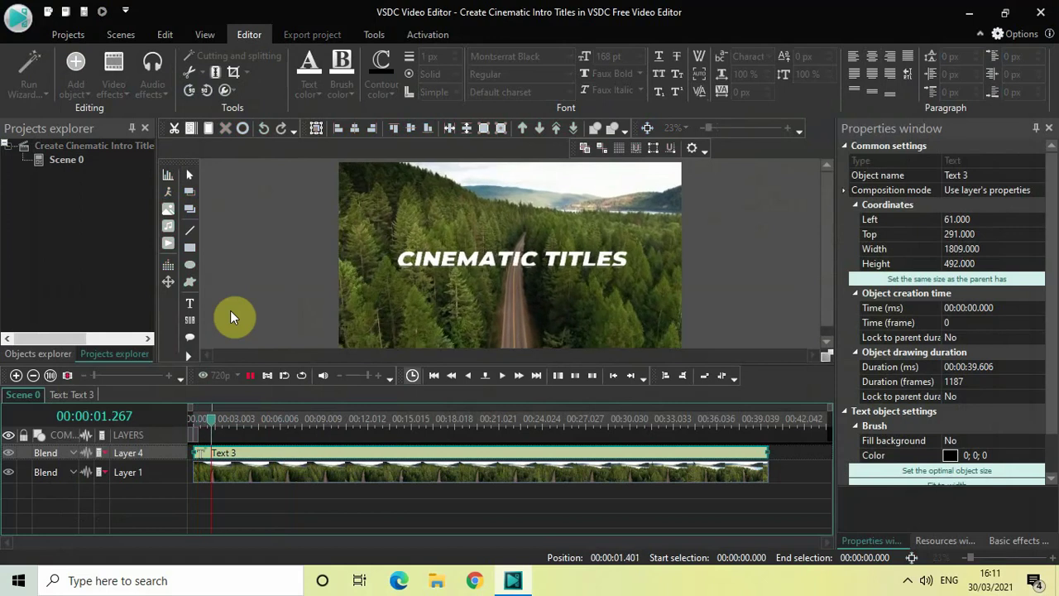
pyautogui.press('space')
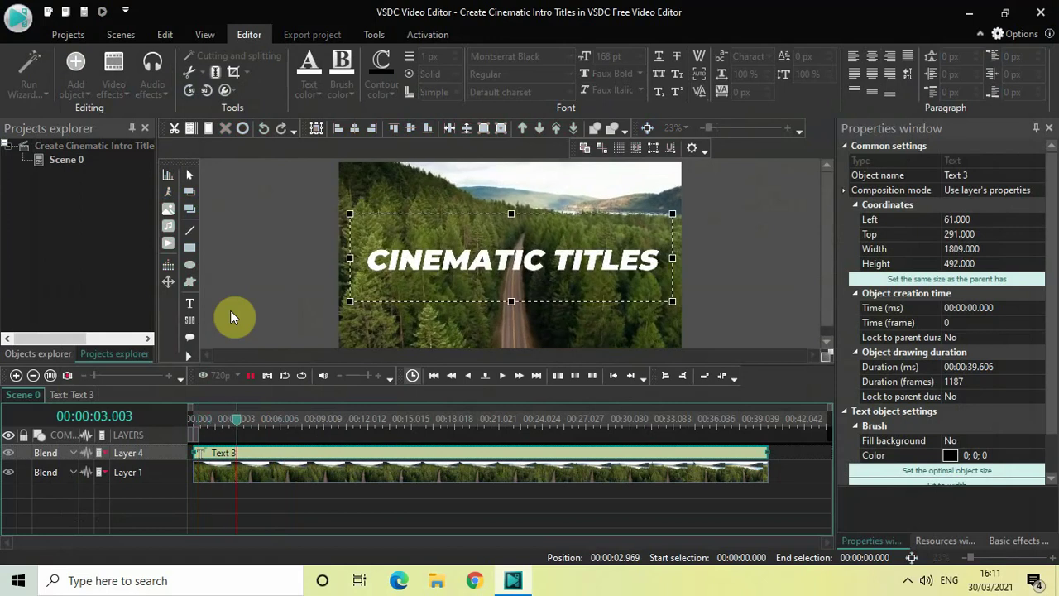